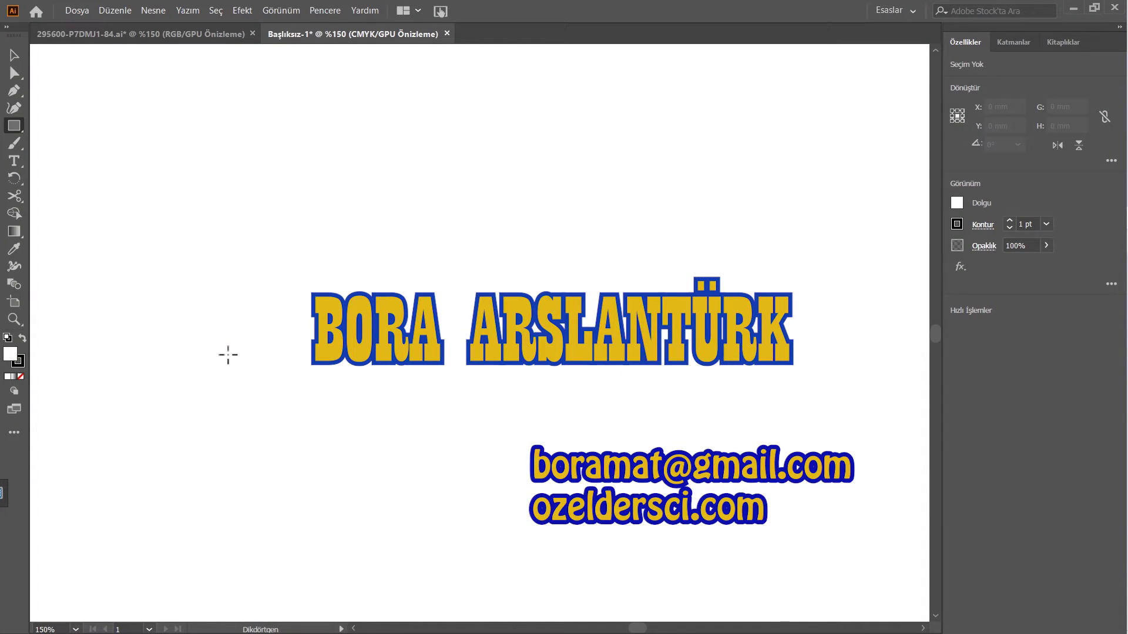
- Draw a rectangle on the artboard, fill it red from the Fill swatches, then deselect it
drag(196, 178, 486, 359)
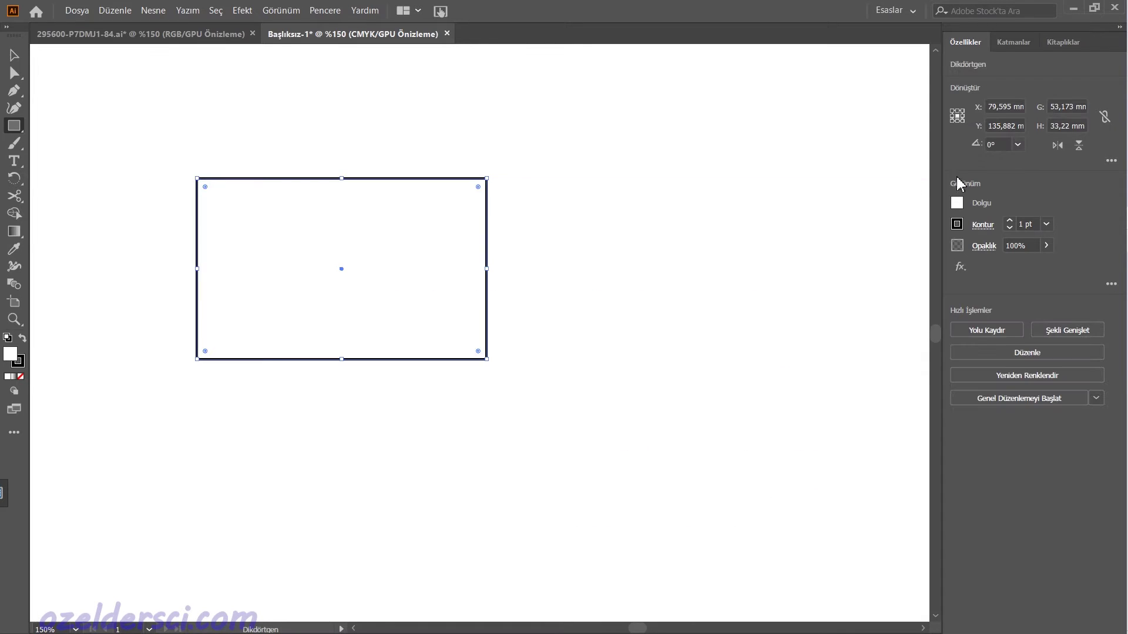
click(952, 203)
click(838, 252)
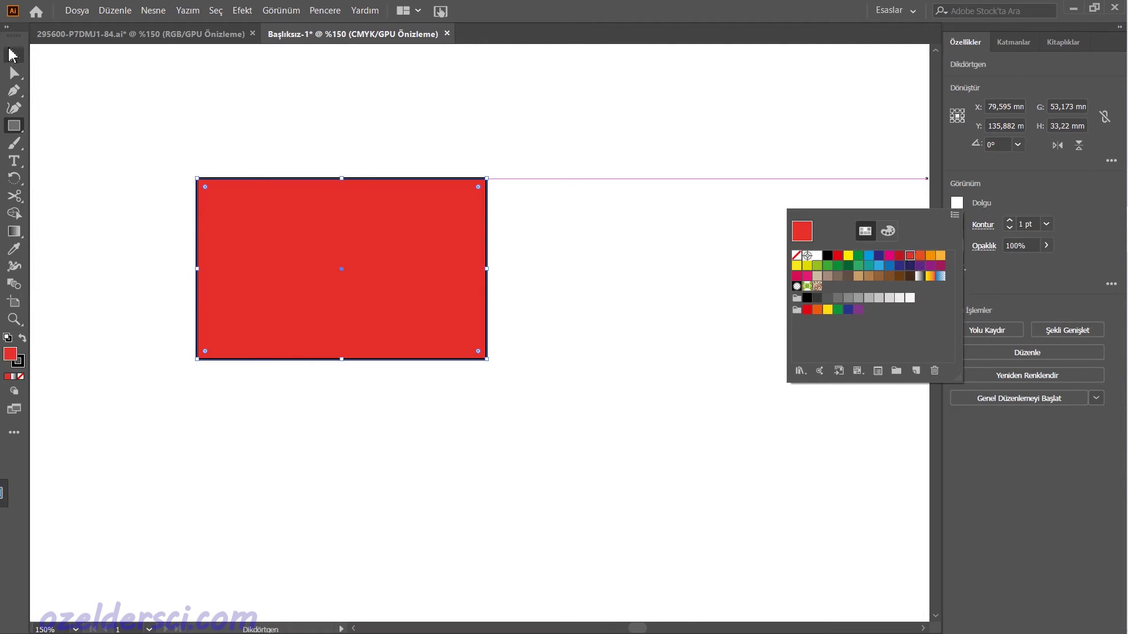
click(108, 90)
key(Escape)
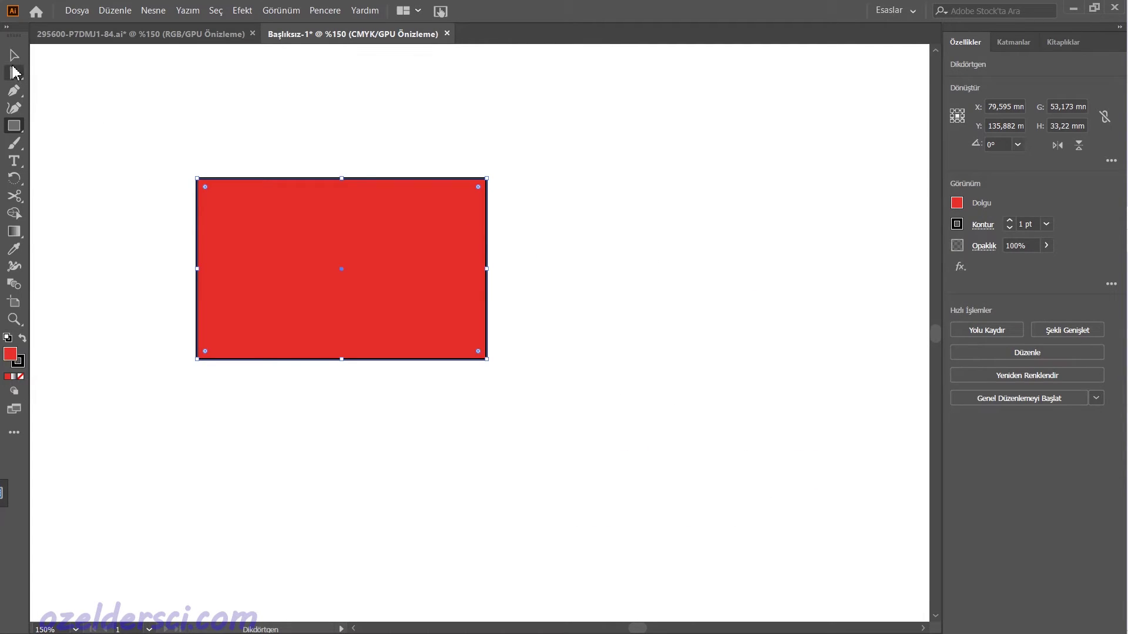
click(14, 56)
click(97, 94)
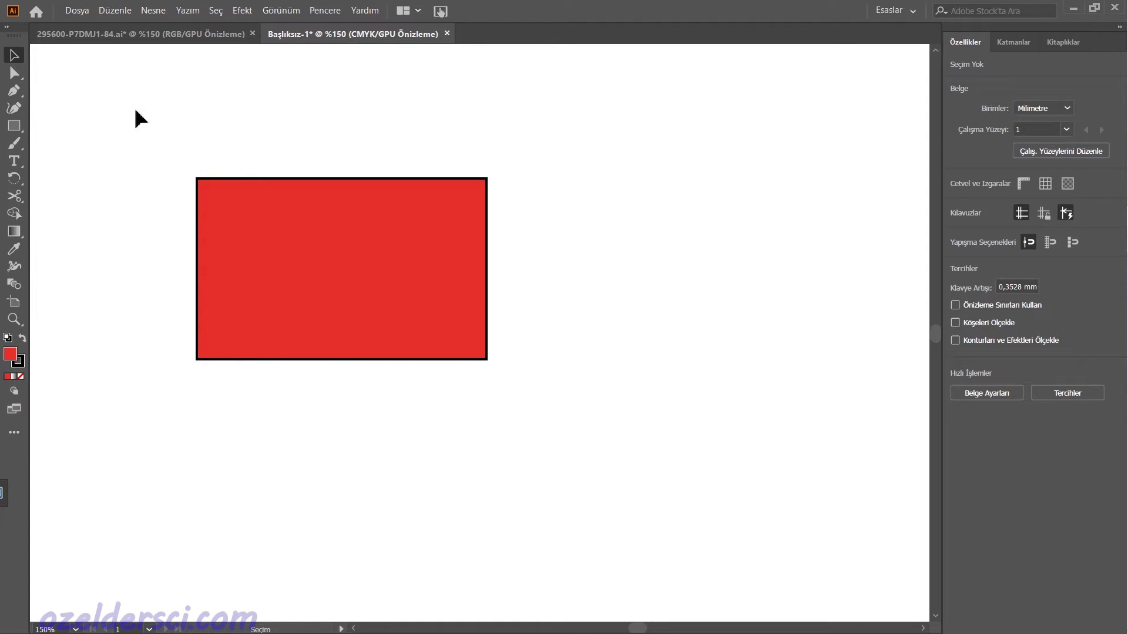
click(16, 202)
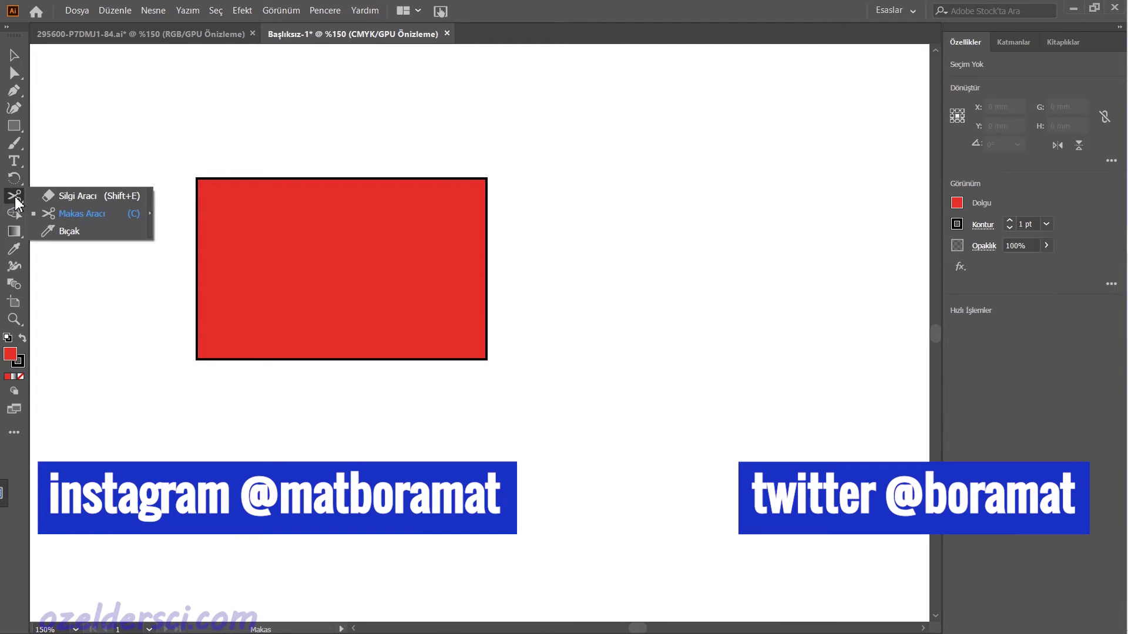
click(56, 197)
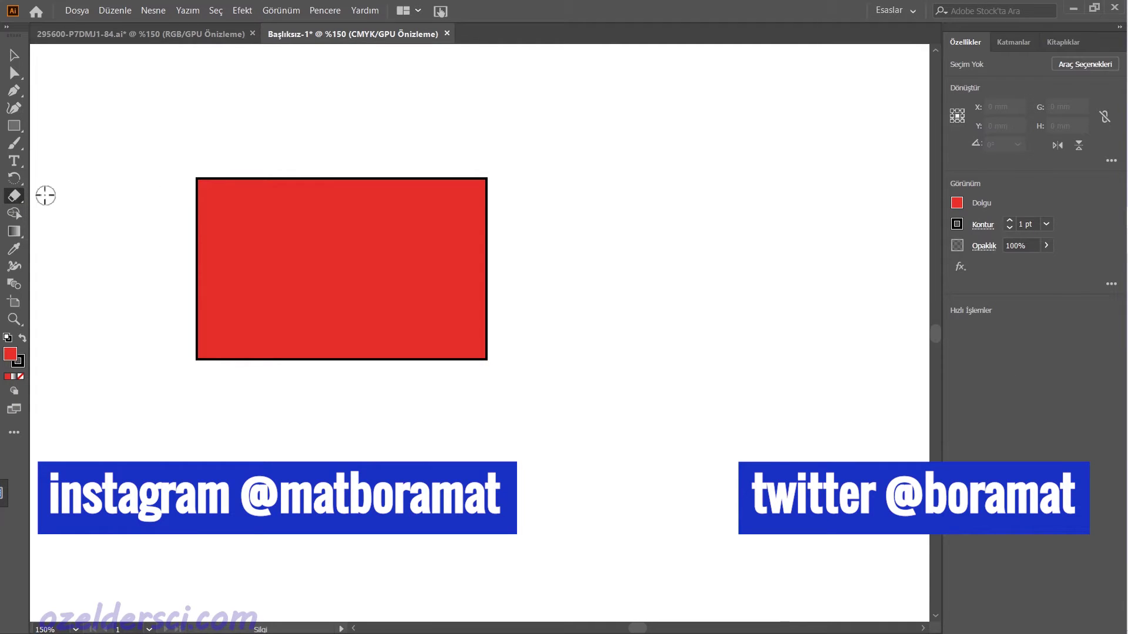
click(16, 201)
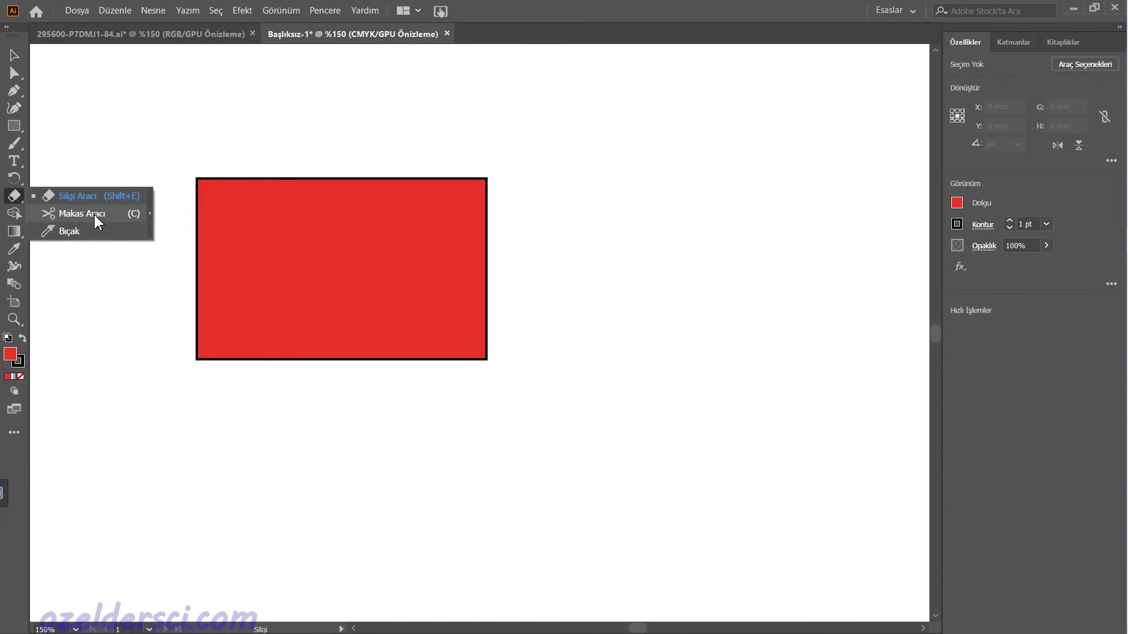
click(82, 214)
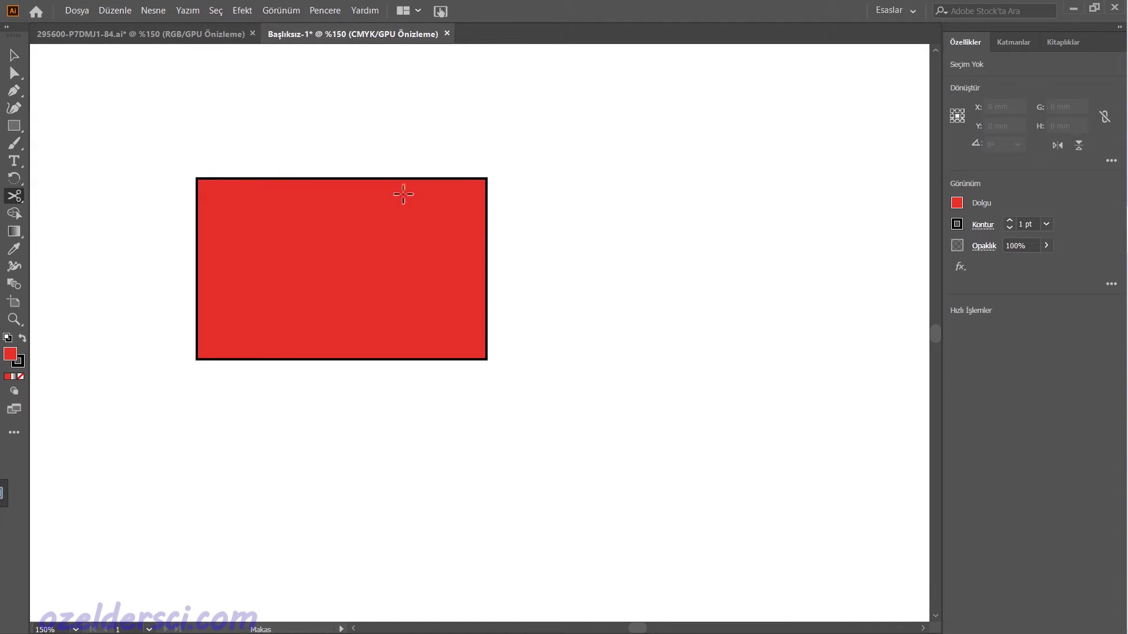
click(393, 179)
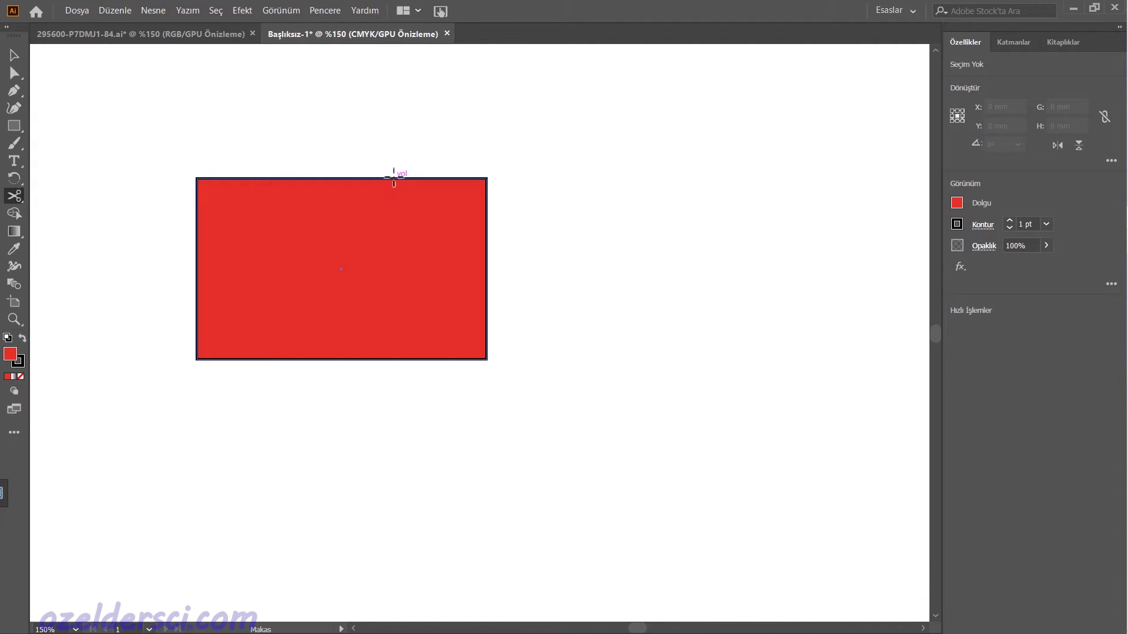
click(394, 180)
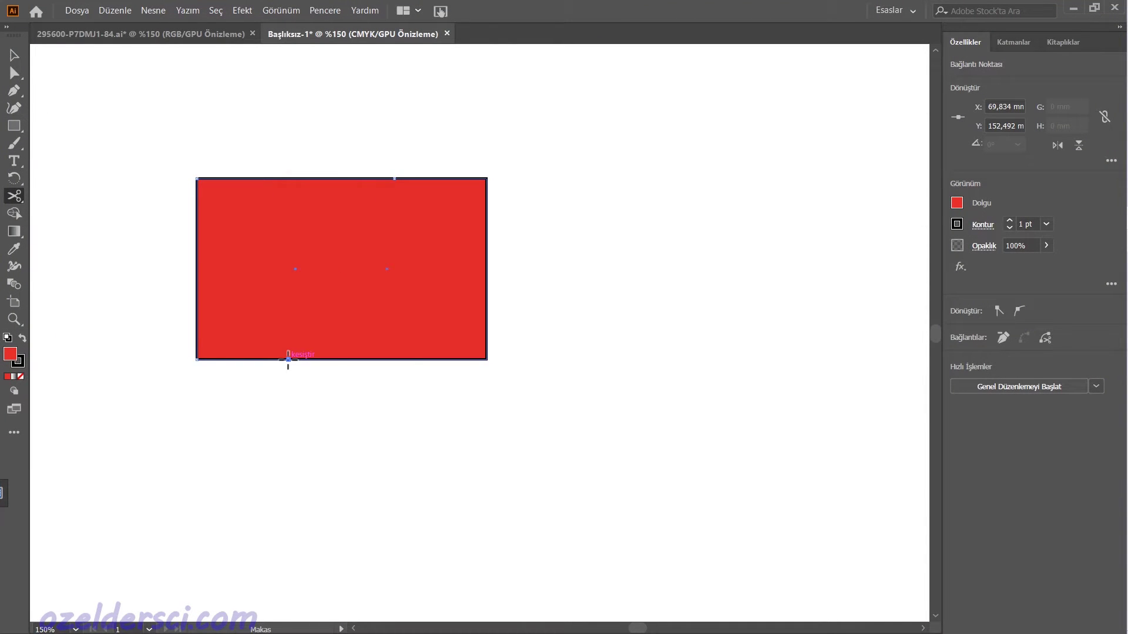
click(288, 359)
click(7, 58)
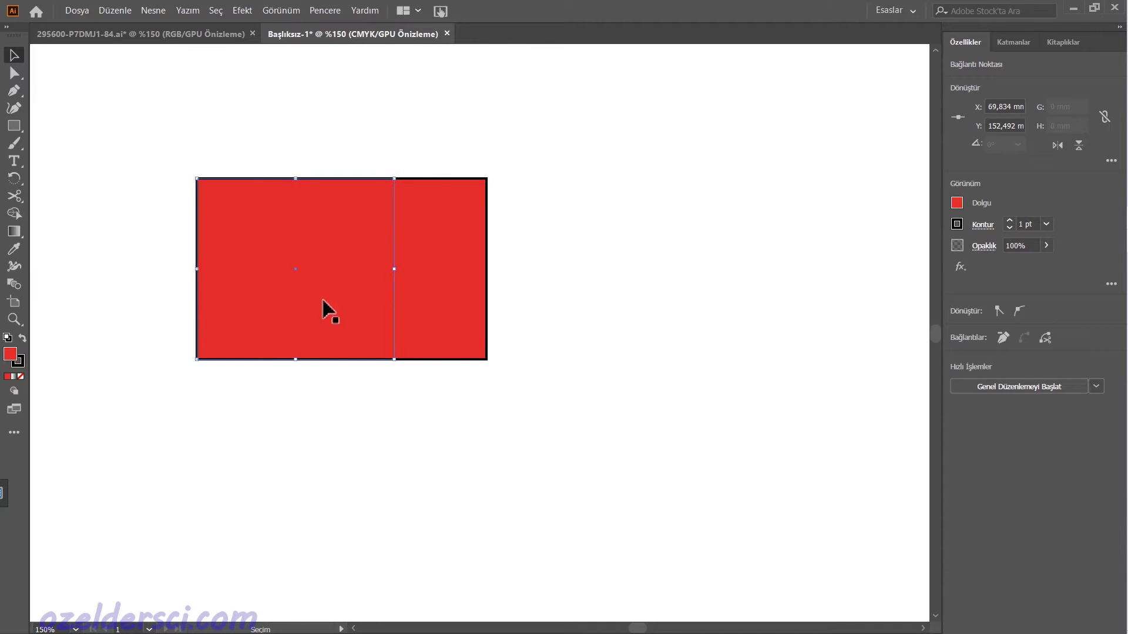
click(456, 319)
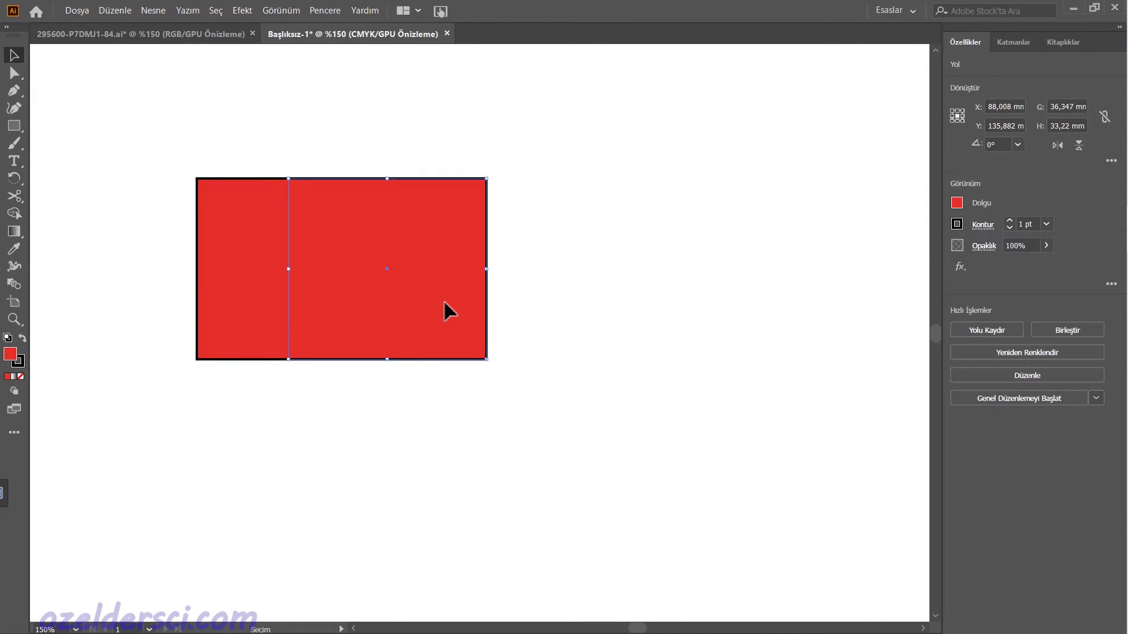
drag(444, 303, 614, 308)
click(446, 432)
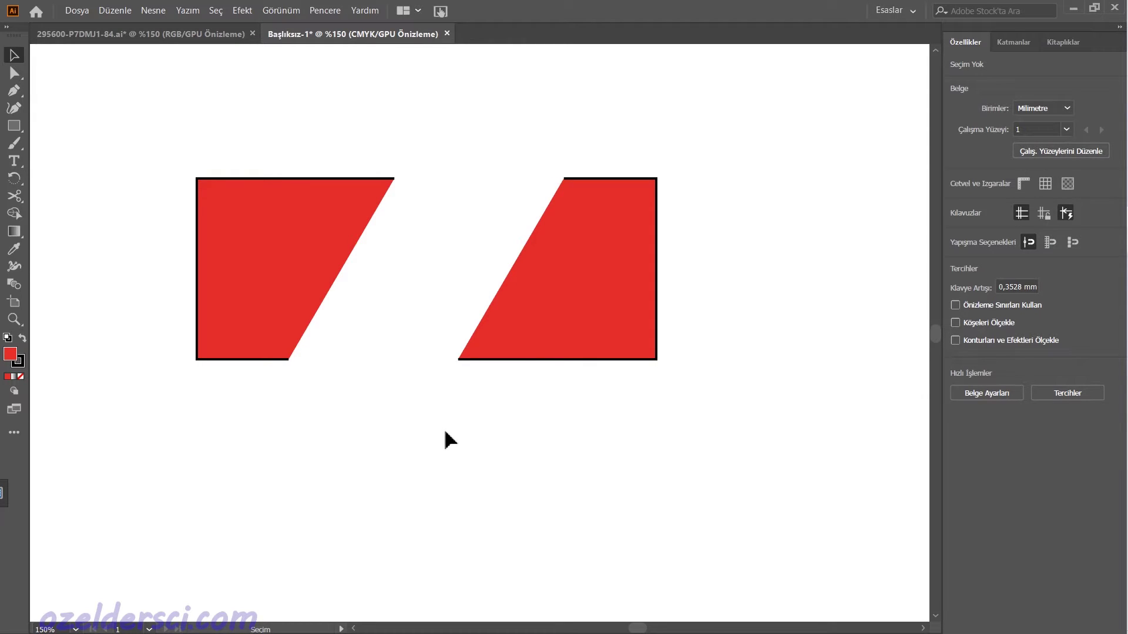
key(c)
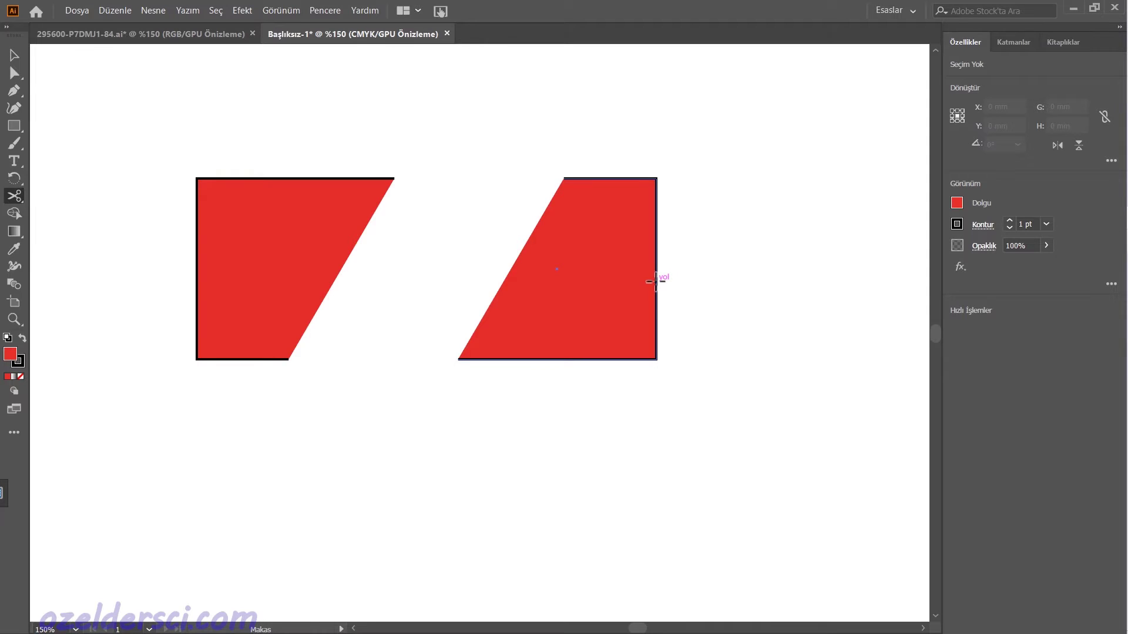
click(656, 281)
click(14, 55)
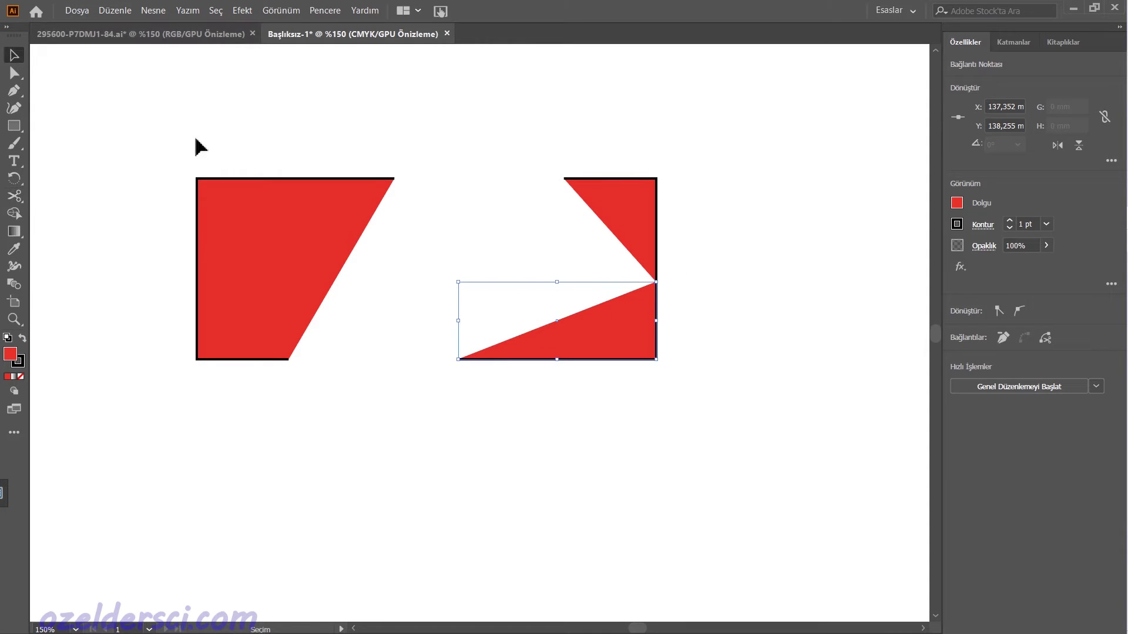
drag(643, 229, 643, 170)
click(757, 318)
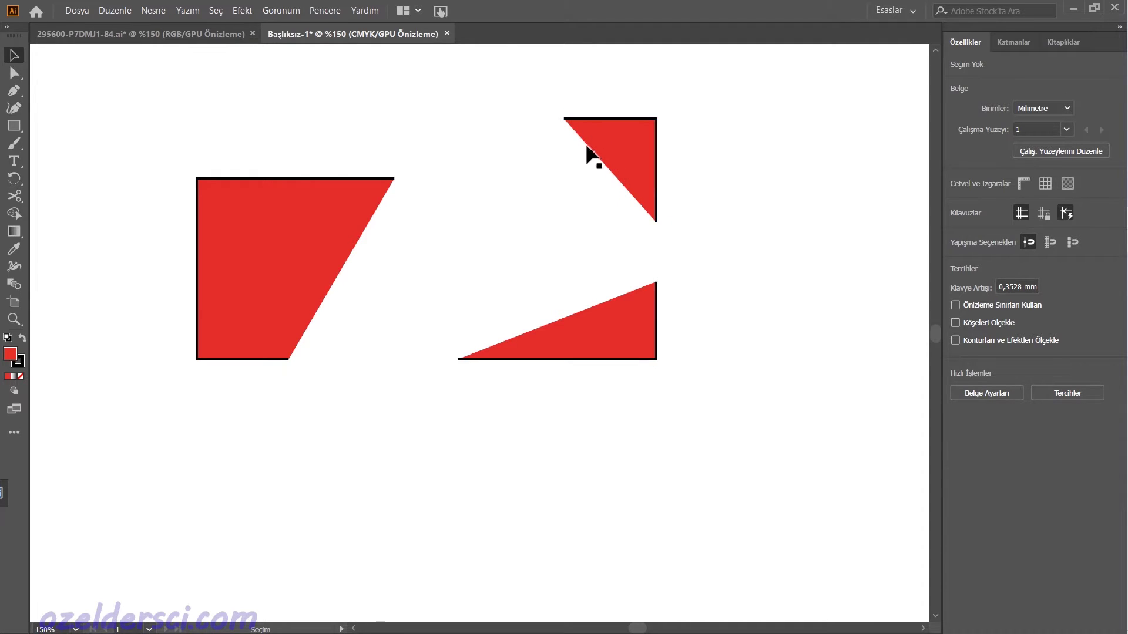
key(ctrl+z)
key(ctrl+z)
key(ctrl+z)
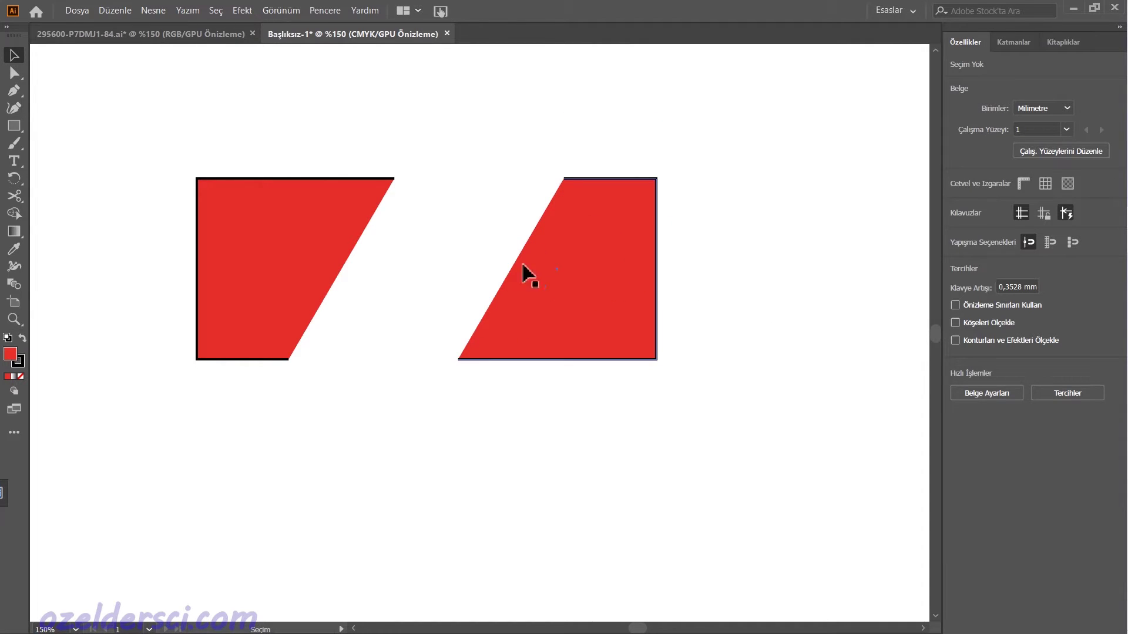
click(515, 262)
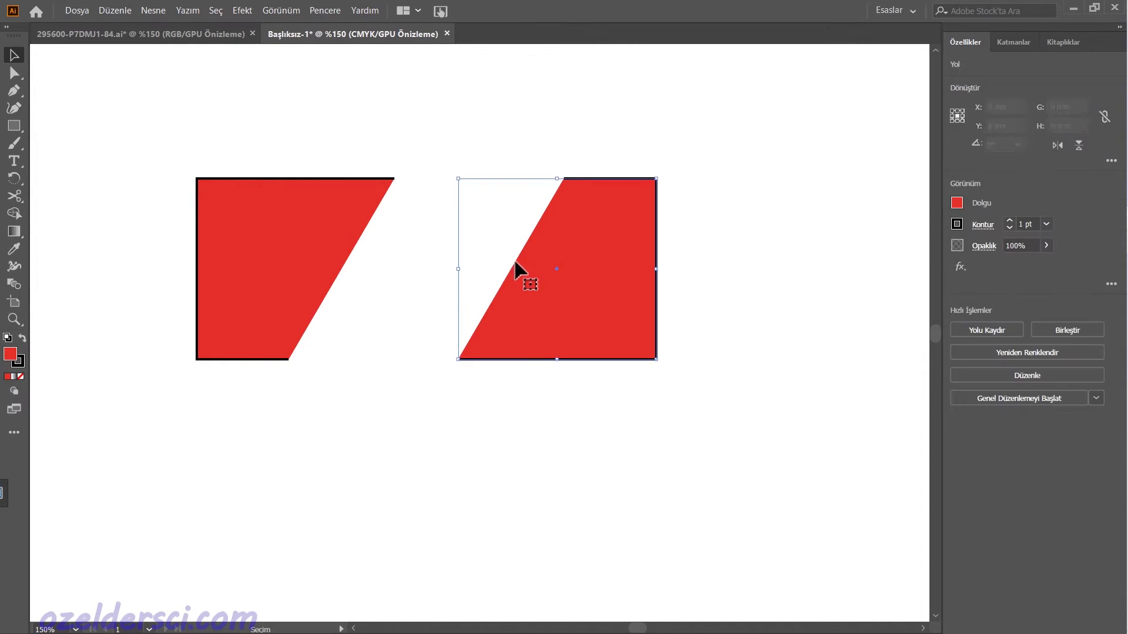
key(ctrl+z)
click(14, 195)
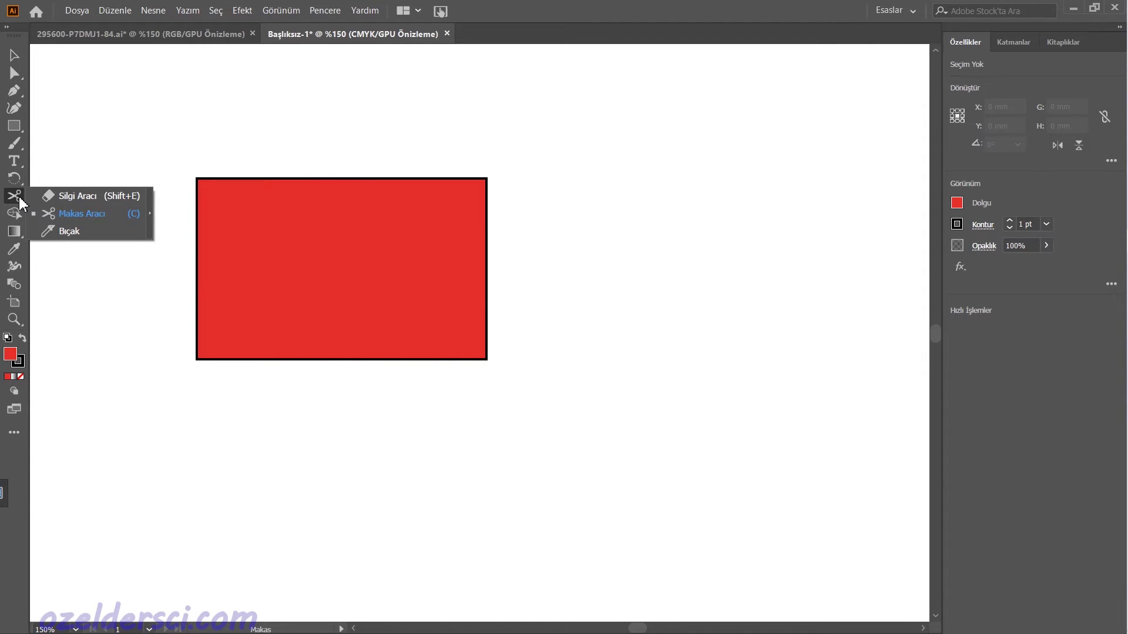
click(68, 200)
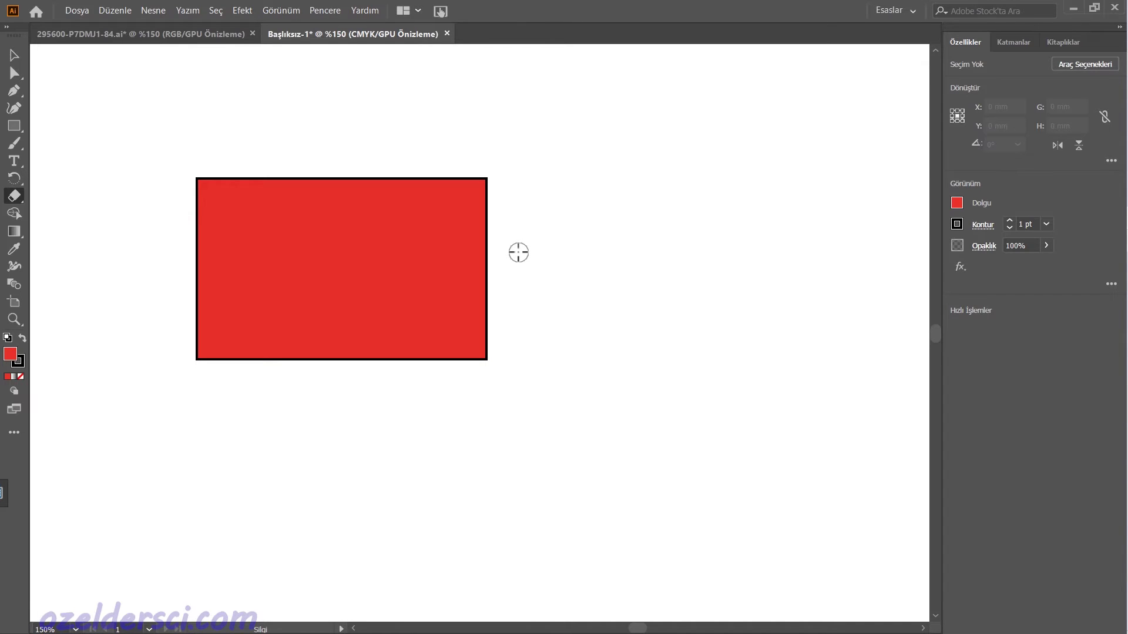
mouse_move(519, 253)
mouse_down()
mouse_move(416, 262)
mouse_move(395, 298)
mouse_move(335, 322)
mouse_move(327, 352)
mouse_move(252, 456)
mouse_up()
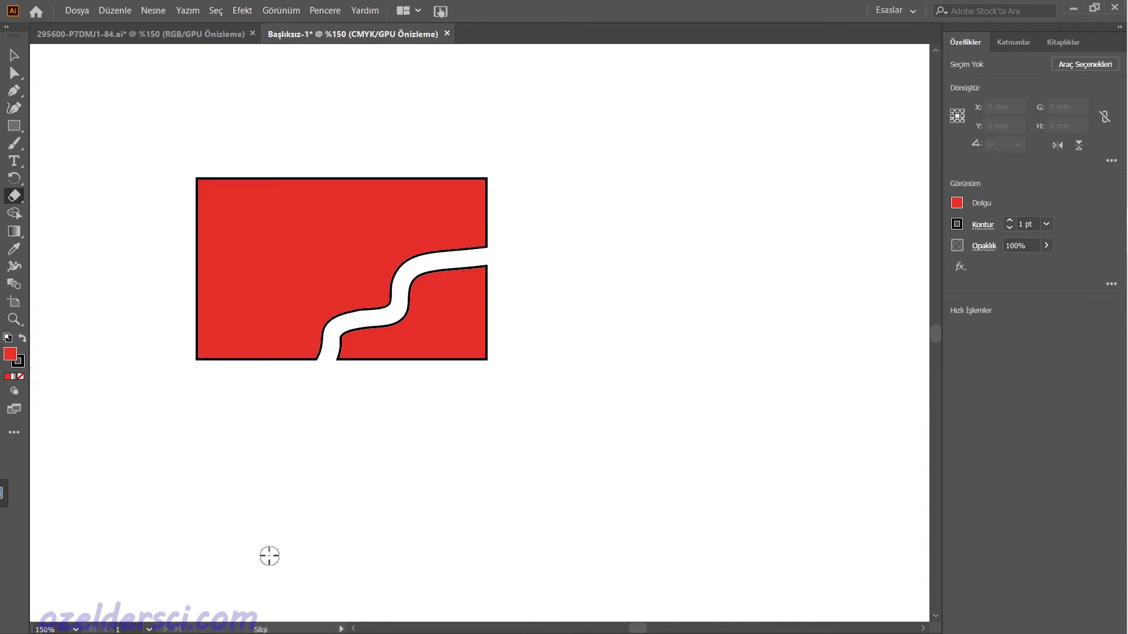
click(14, 55)
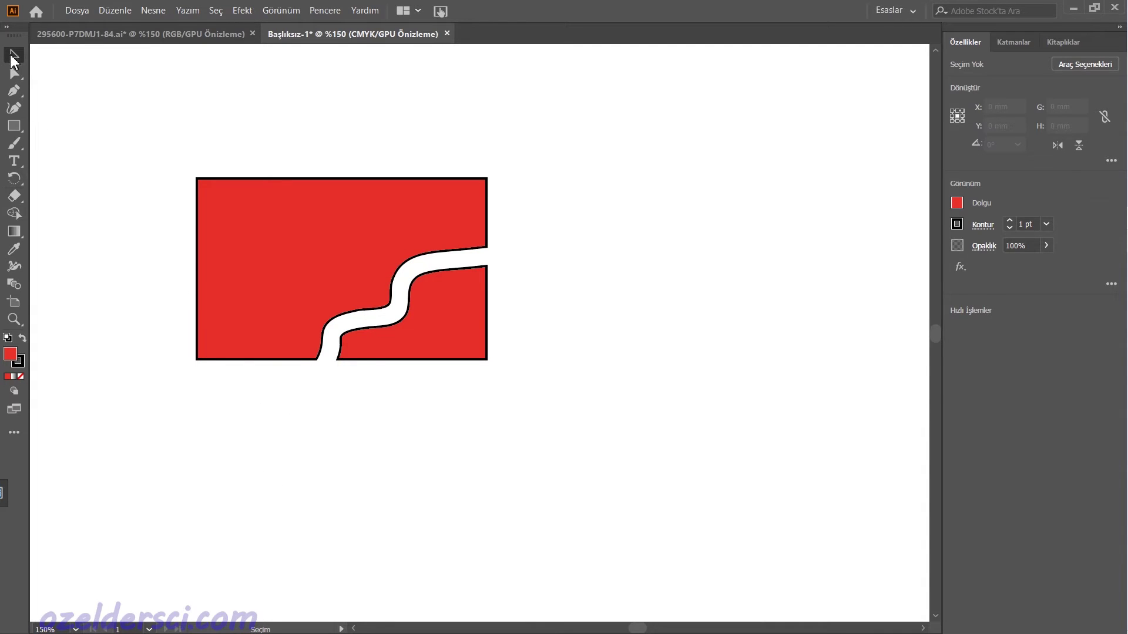
click(464, 357)
drag(445, 315, 723, 339)
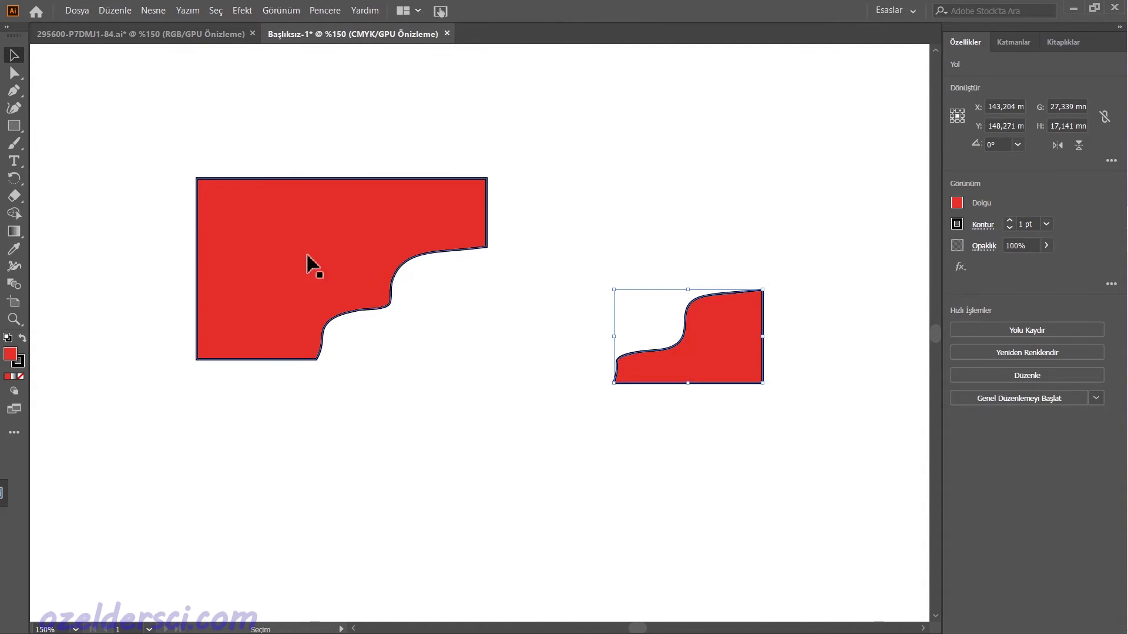
key(ctrl+z)
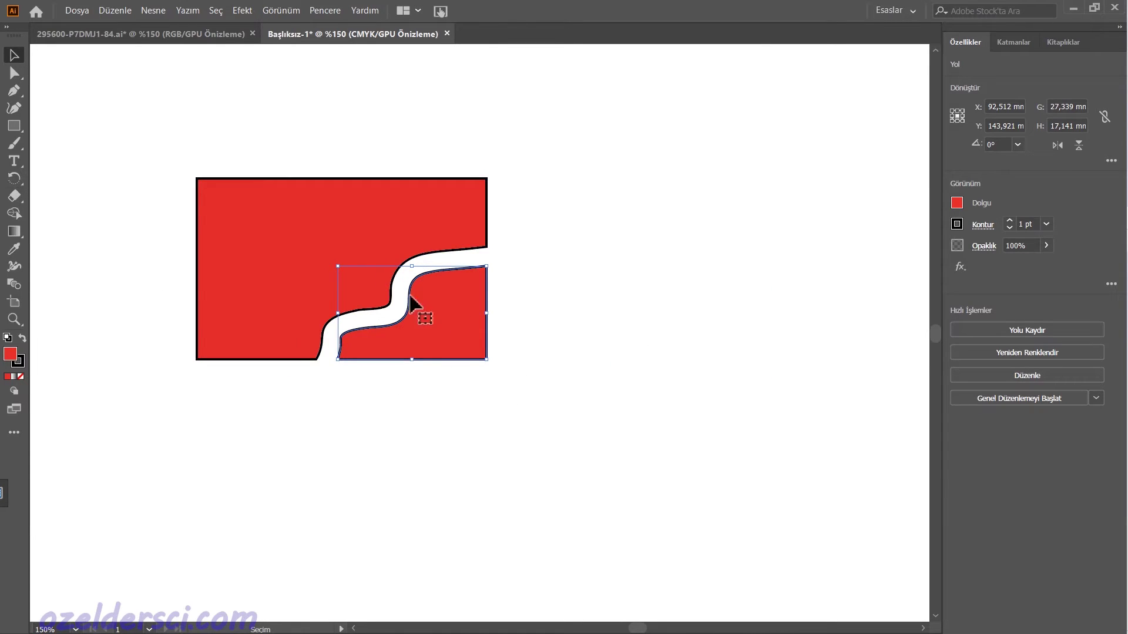
drag(463, 315, 729, 418)
key(Delete)
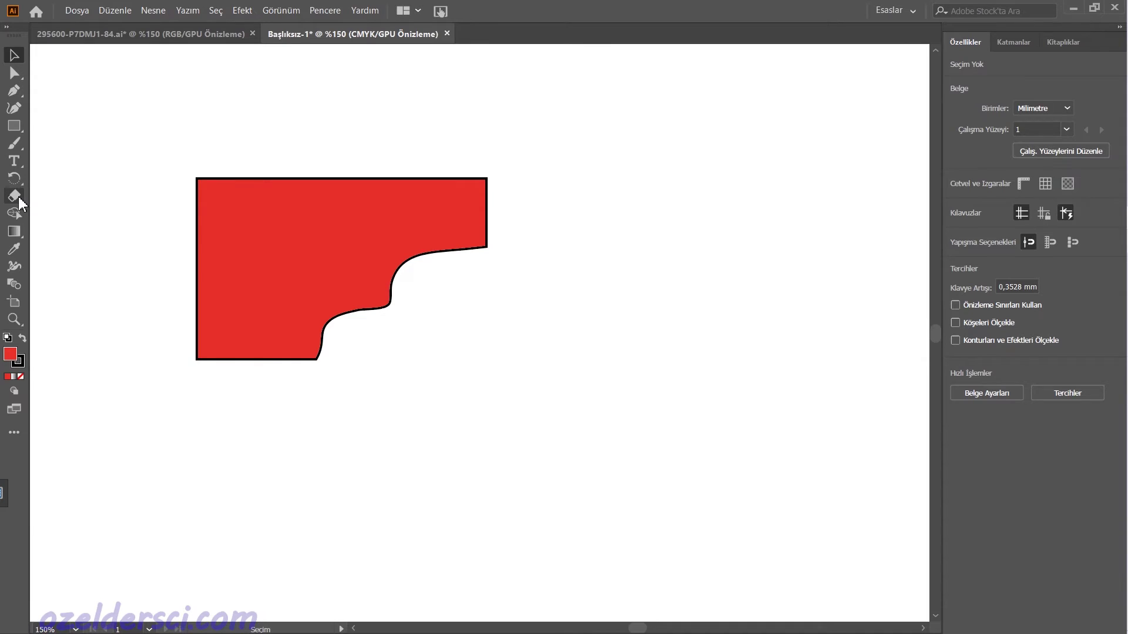
click(14, 195)
mouse_move(176, 242)
mouse_down()
mouse_move(245, 269)
mouse_move(171, 320)
mouse_up()
click(14, 55)
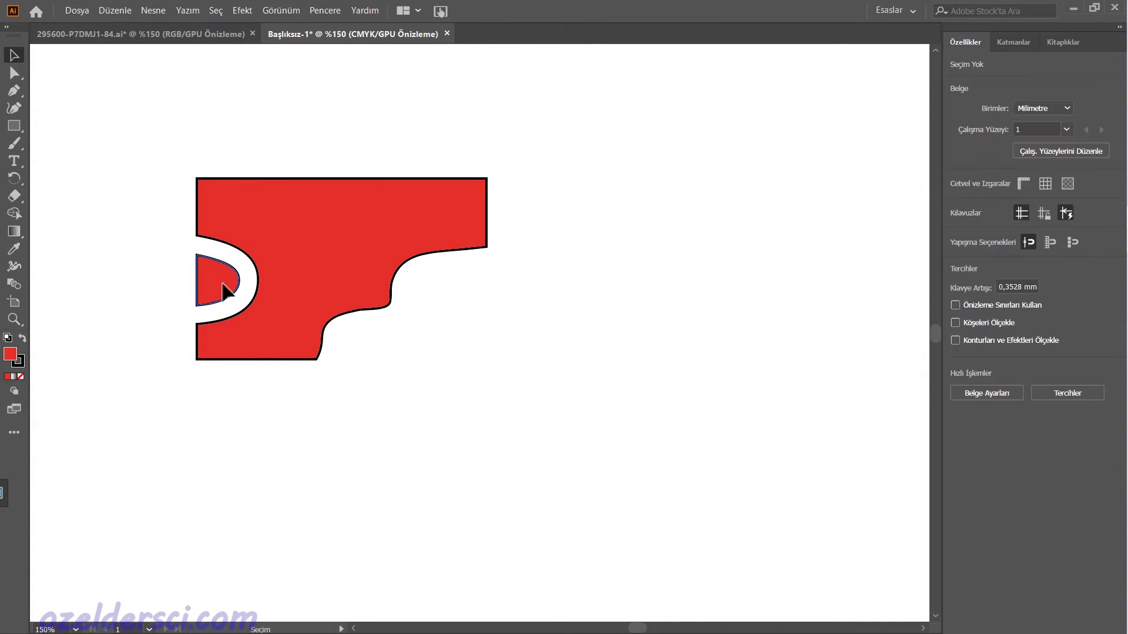
click(224, 289)
key(Delete)
key(ctrl+z)
key(ctrl+z)
key(ctrl+z)
key(shift+e)
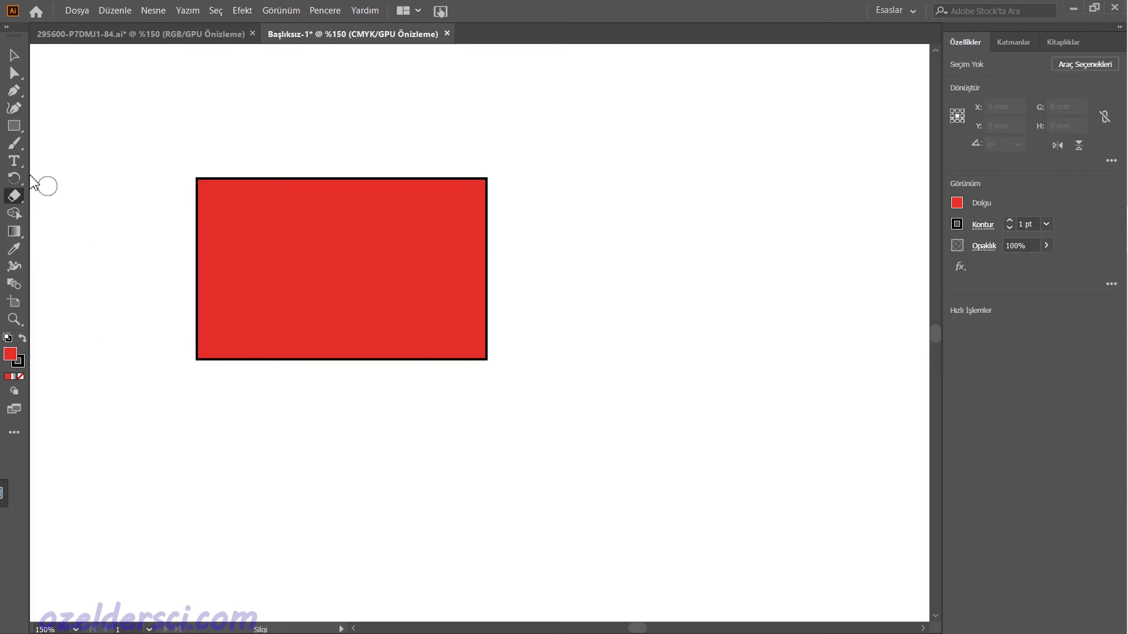
right_click(12, 200)
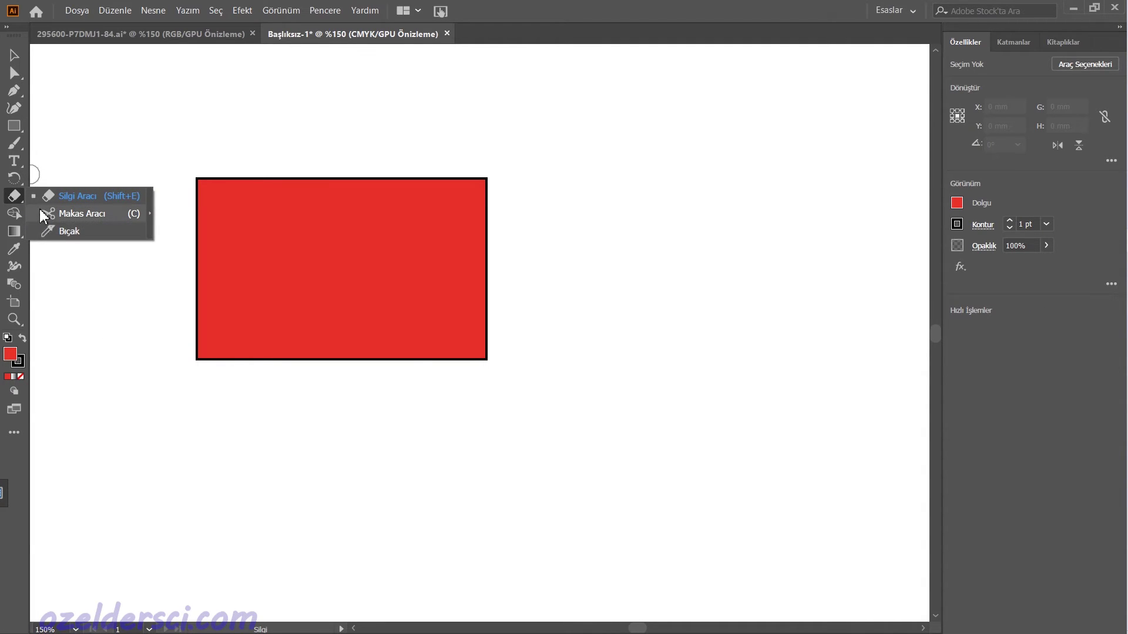
click(14, 435)
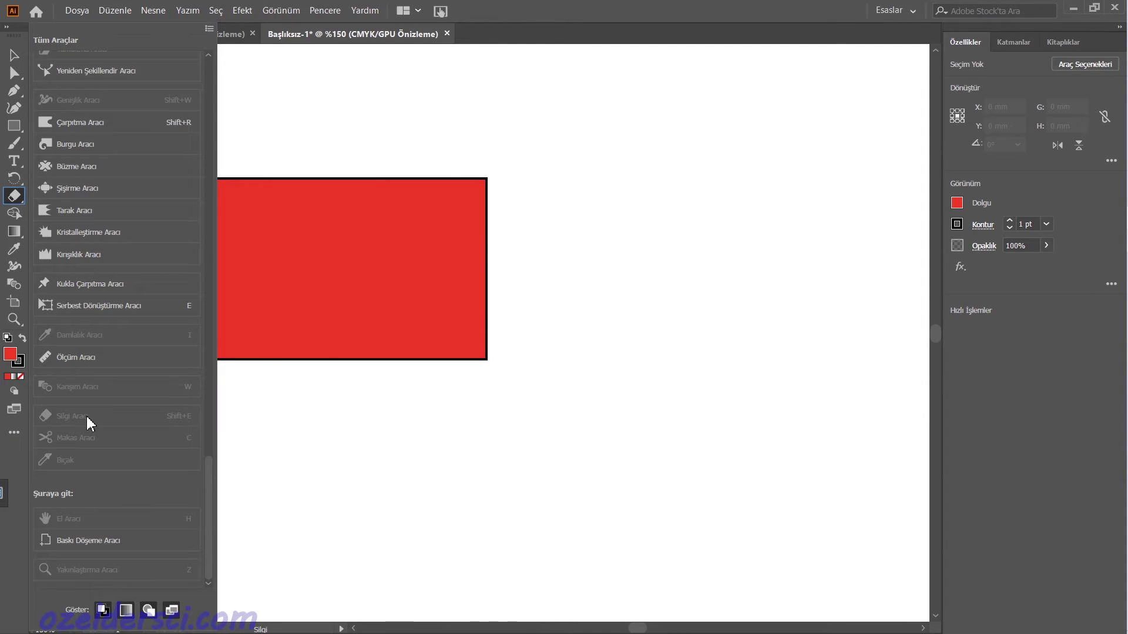
scroll(100, 468, up, 2)
scroll(101, 470, up, 5)
scroll(101, 470, down, 7)
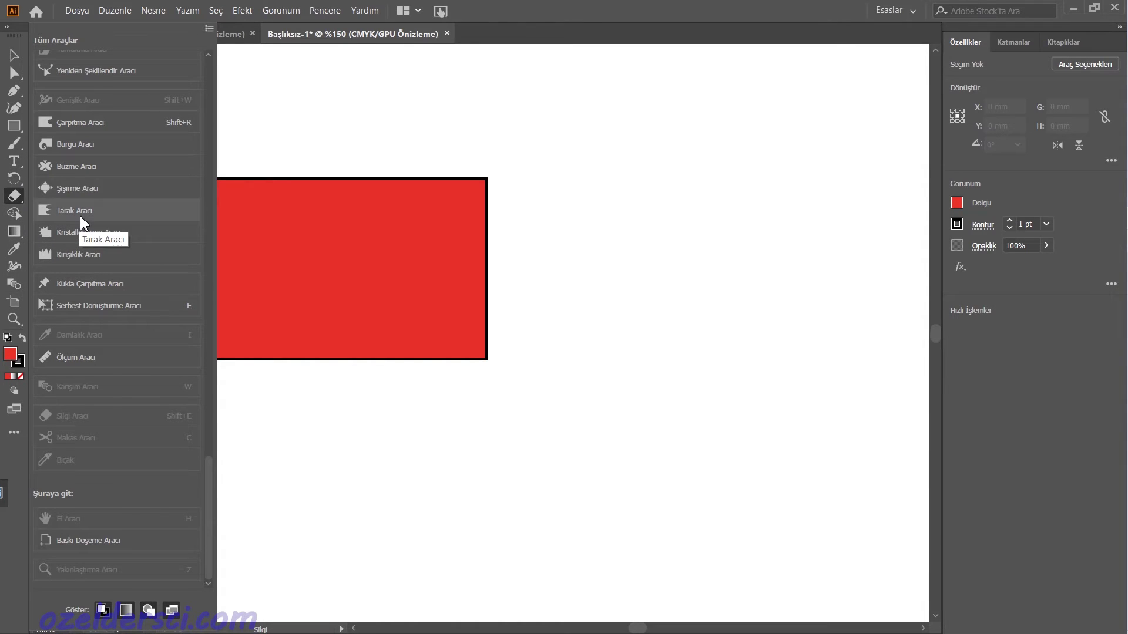
mouse_move(80, 215)
mouse_down()
mouse_move(39, 204)
mouse_move(82, 221)
mouse_move(93, 411)
mouse_up()
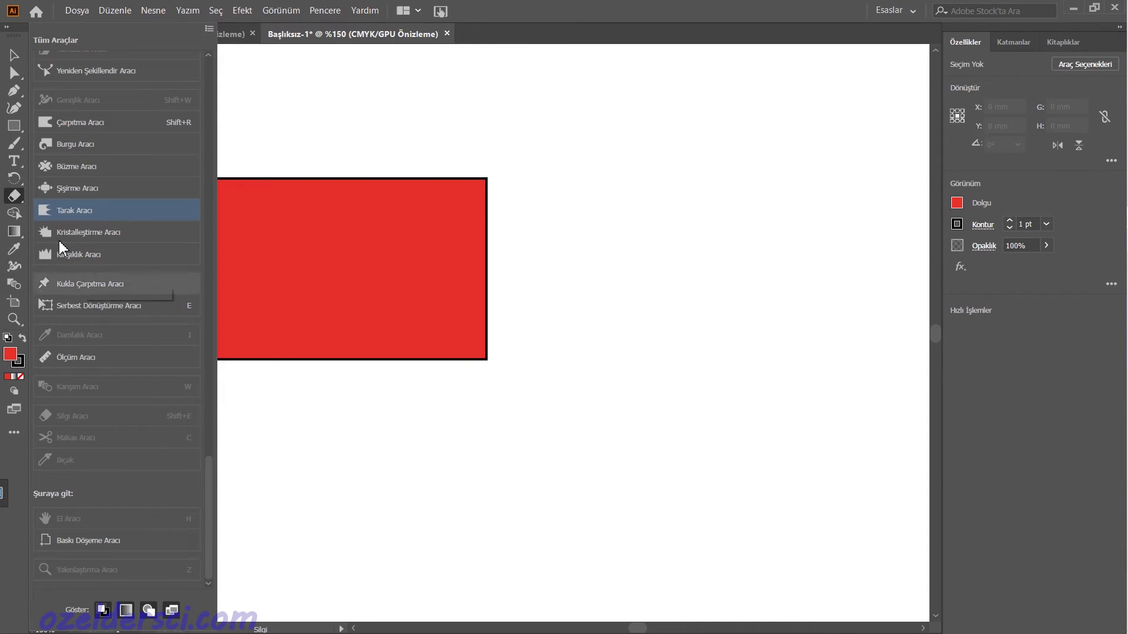
click(14, 196)
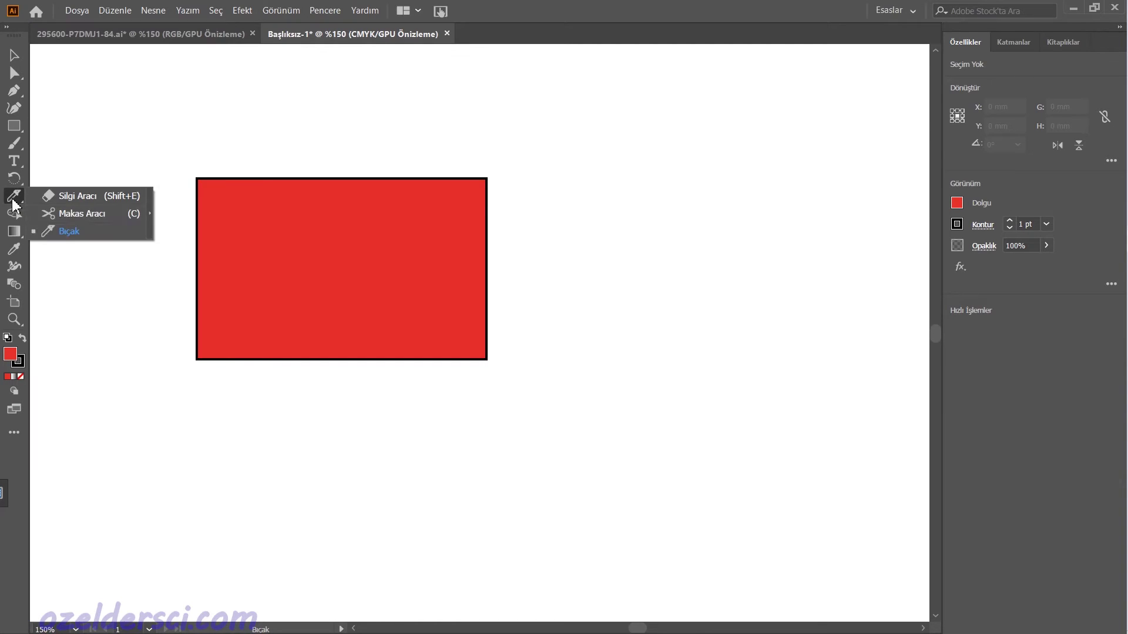
- Slice the red rectangle with a curving Knife cut and shift the pieces right
click(73, 232)
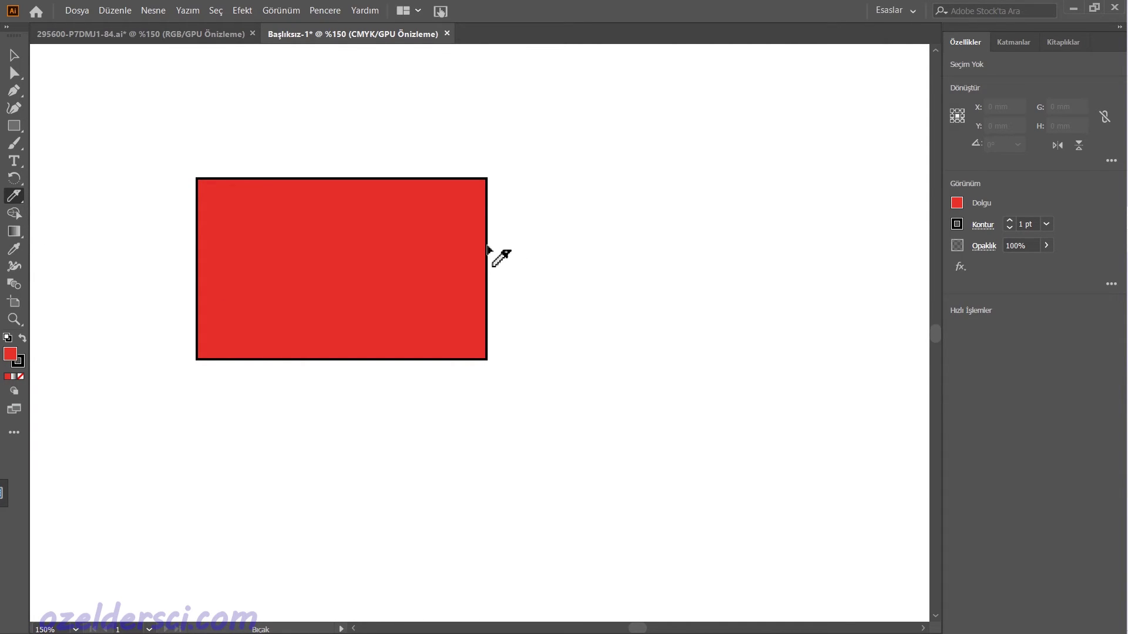
drag(487, 246, 281, 361)
click(15, 55)
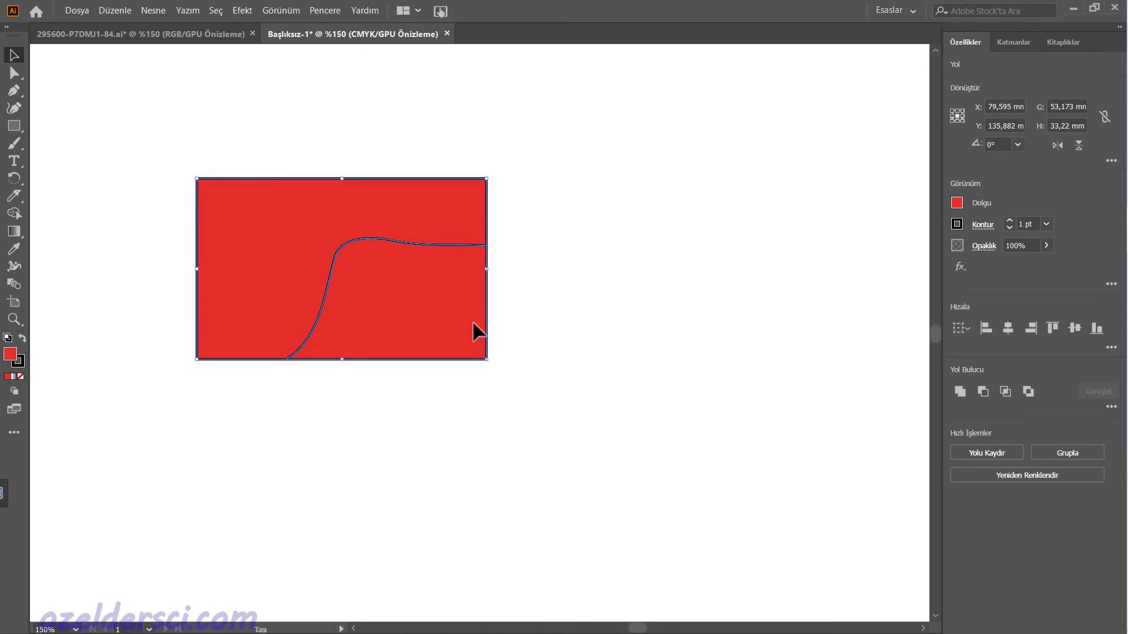
drag(476, 330, 556, 325)
- Select only the lower-right cut piece and pull it down and to the right
click(690, 334)
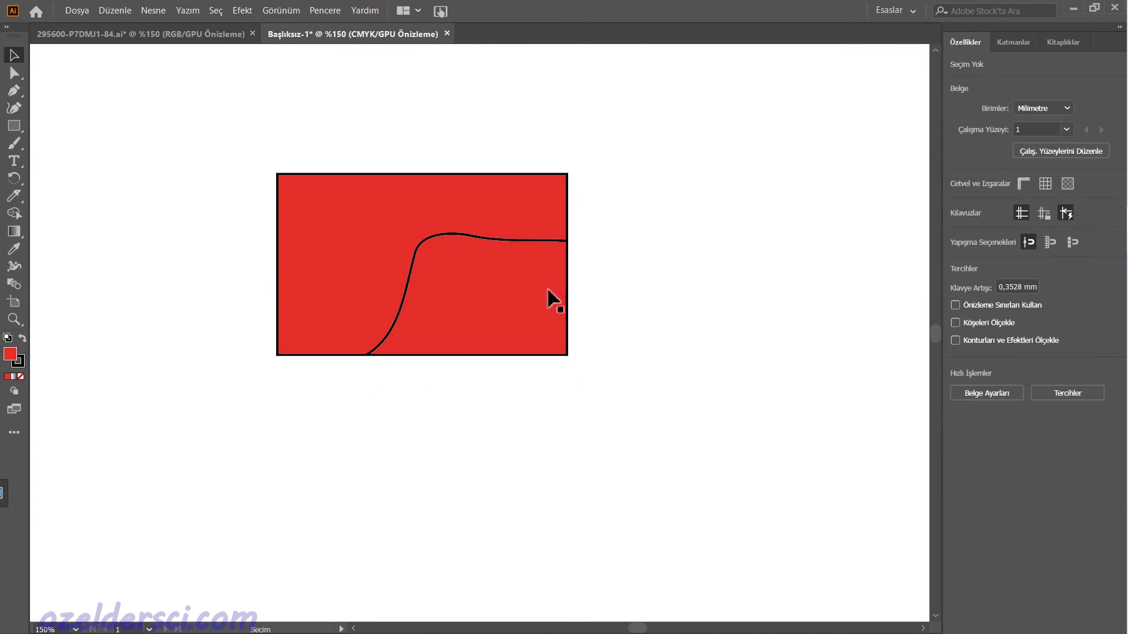
click(509, 282)
mouse_move(476, 285)
mouse_down()
mouse_move(676, 370)
mouse_move(516, 303)
mouse_move(630, 433)
mouse_up()
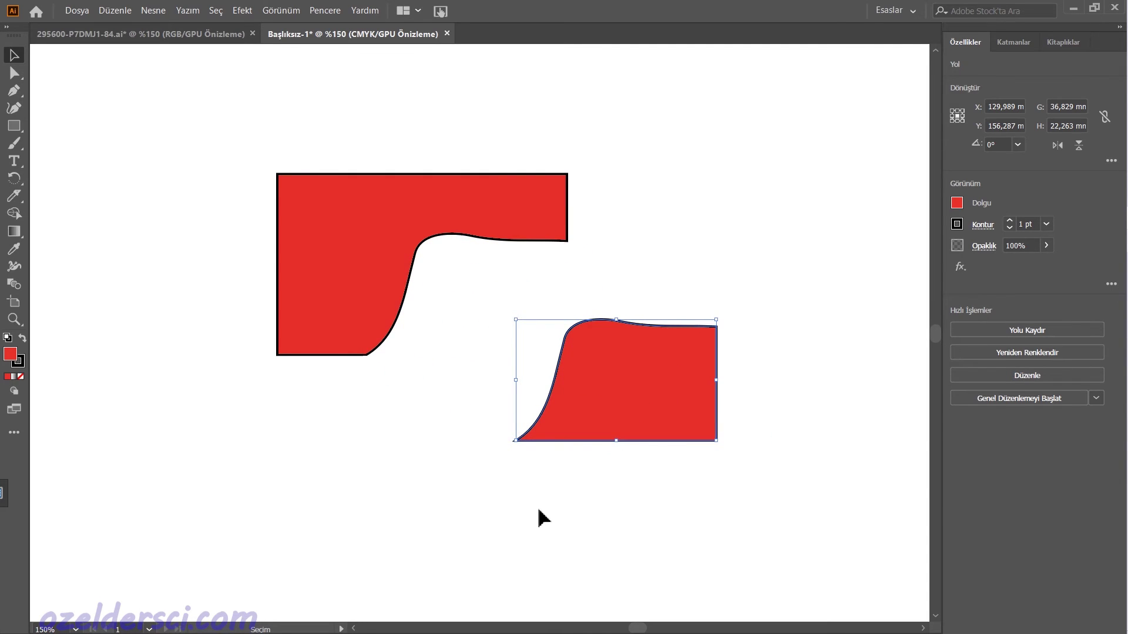
click(518, 523)
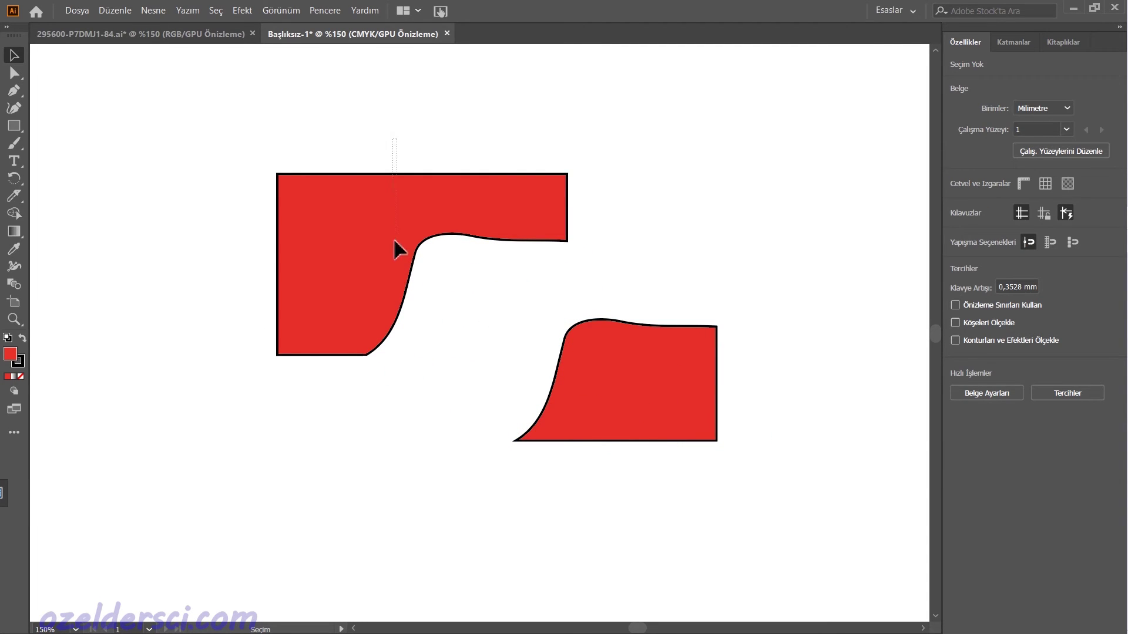
- Select the upper-left red shape and knife a slice off its top
click(410, 231)
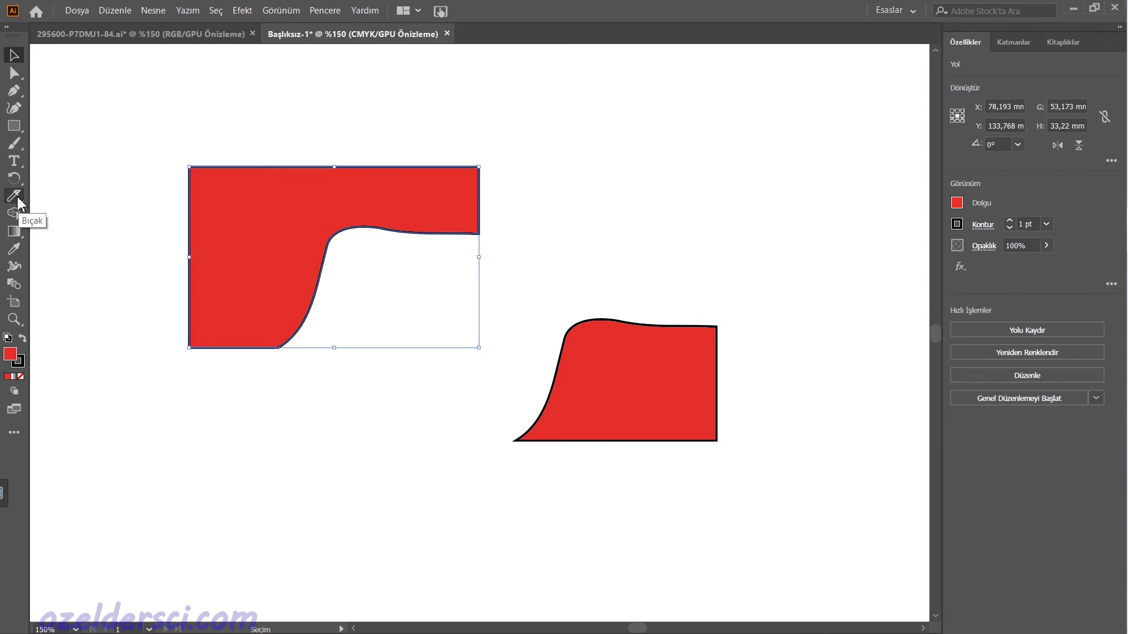
click(19, 200)
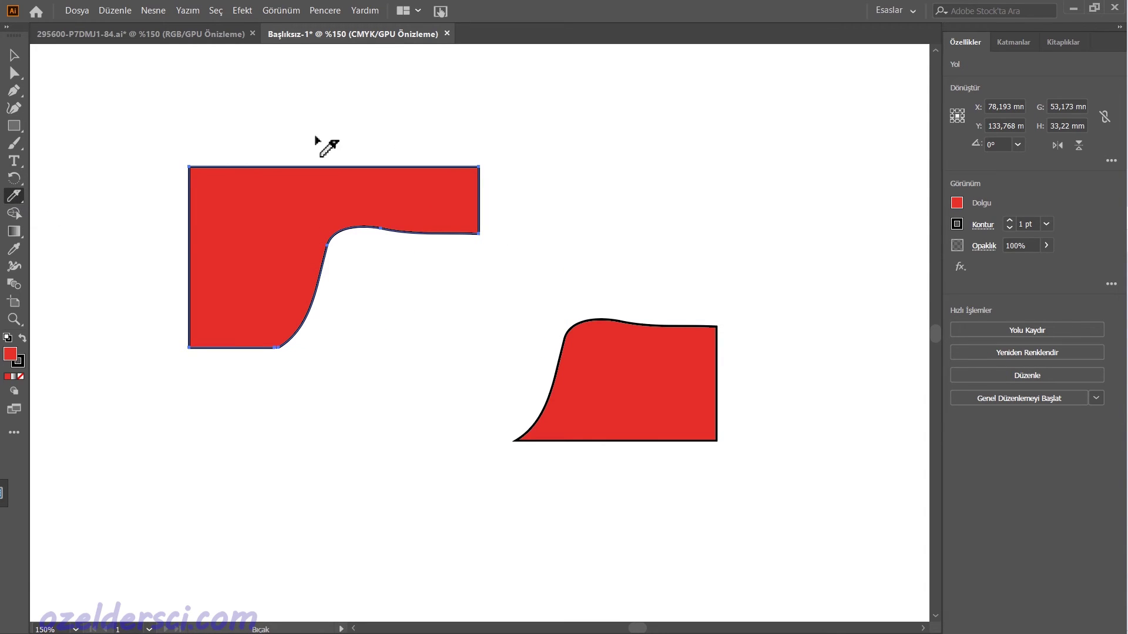
drag(313, 141, 317, 169)
drag(359, 251, 353, 305)
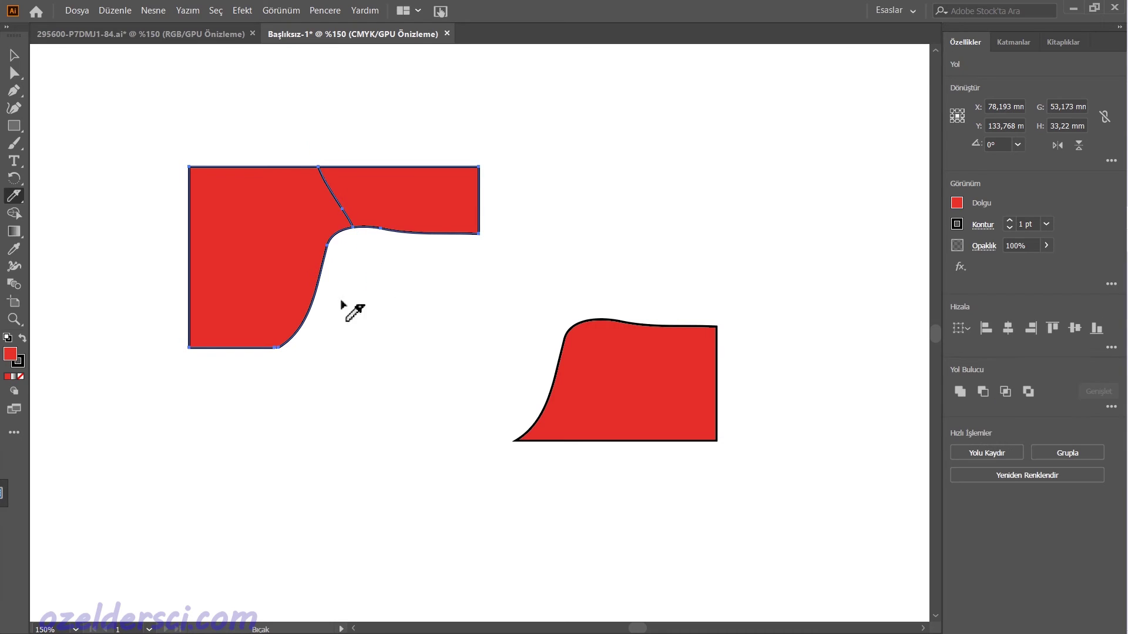
- Move the sliced top piece up and right, then bring it back beside the left shape
click(14, 55)
click(394, 153)
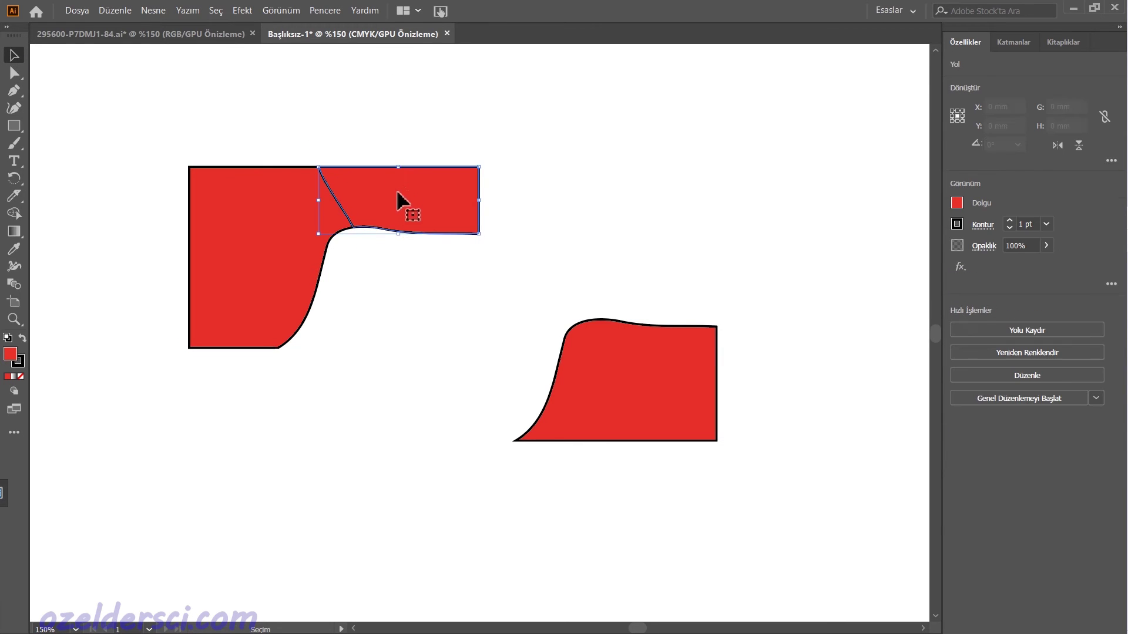
drag(397, 199, 564, 166)
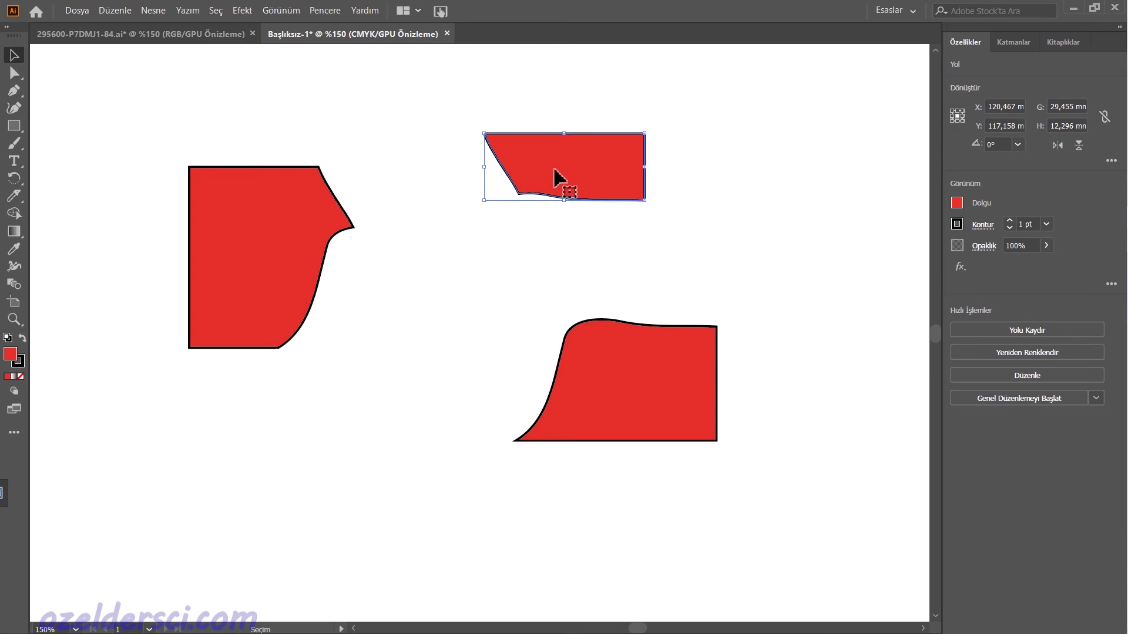
drag(555, 170, 391, 200)
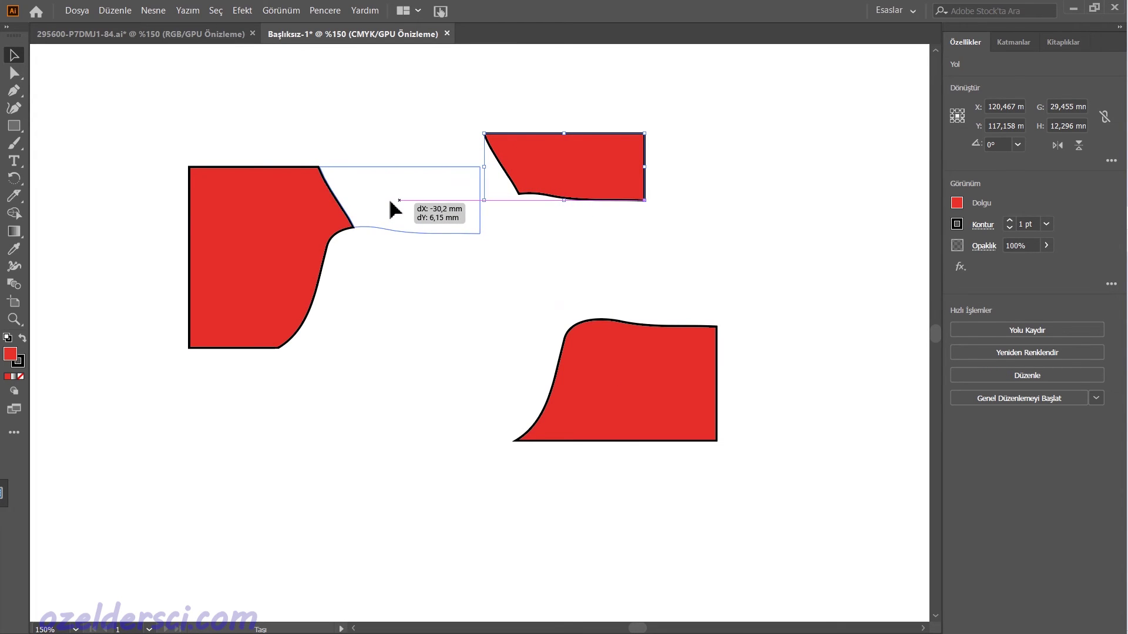
drag(392, 209, 399, 203)
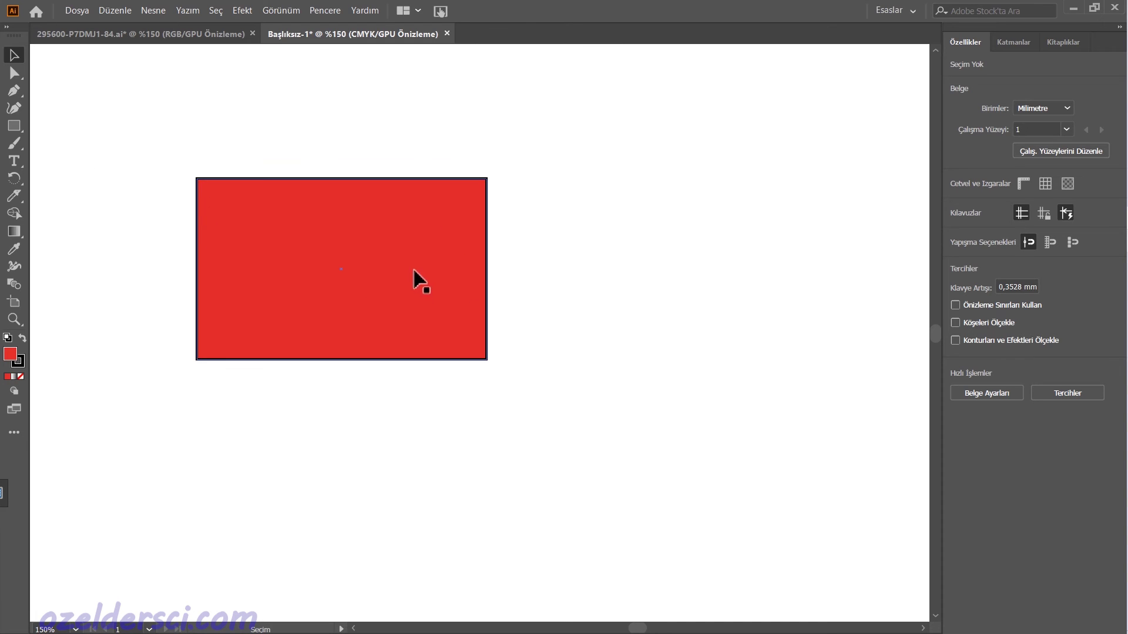
- Draw a circle about 14.99 mm wide to the right of the rectangle with the Ellipse tool
click(15, 127)
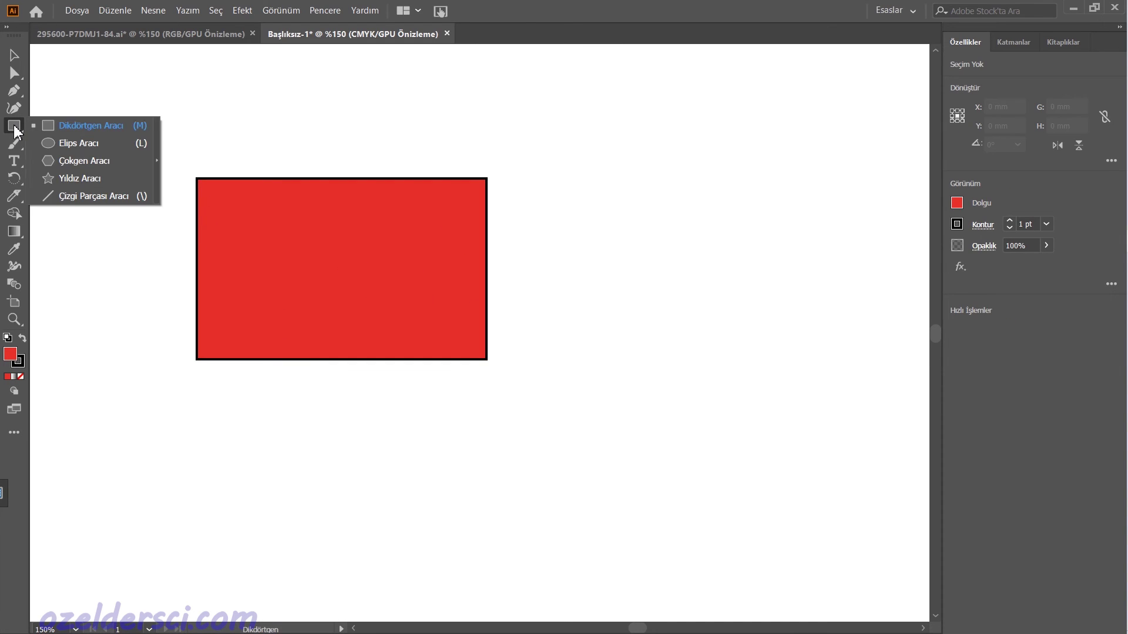
click(71, 143)
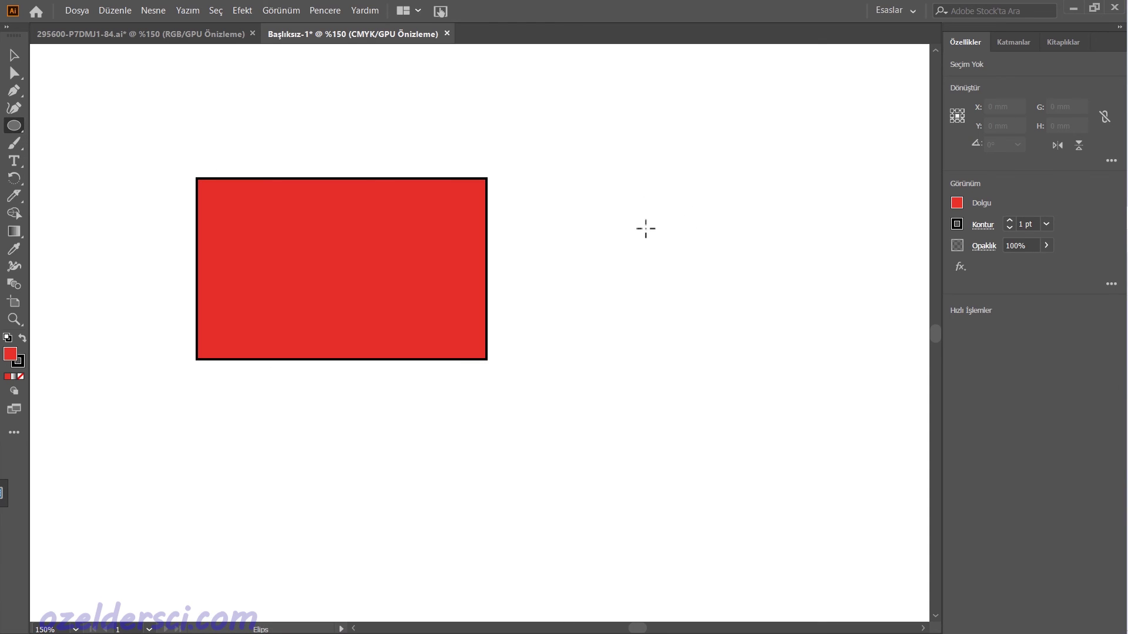
drag(633, 237, 715, 315)
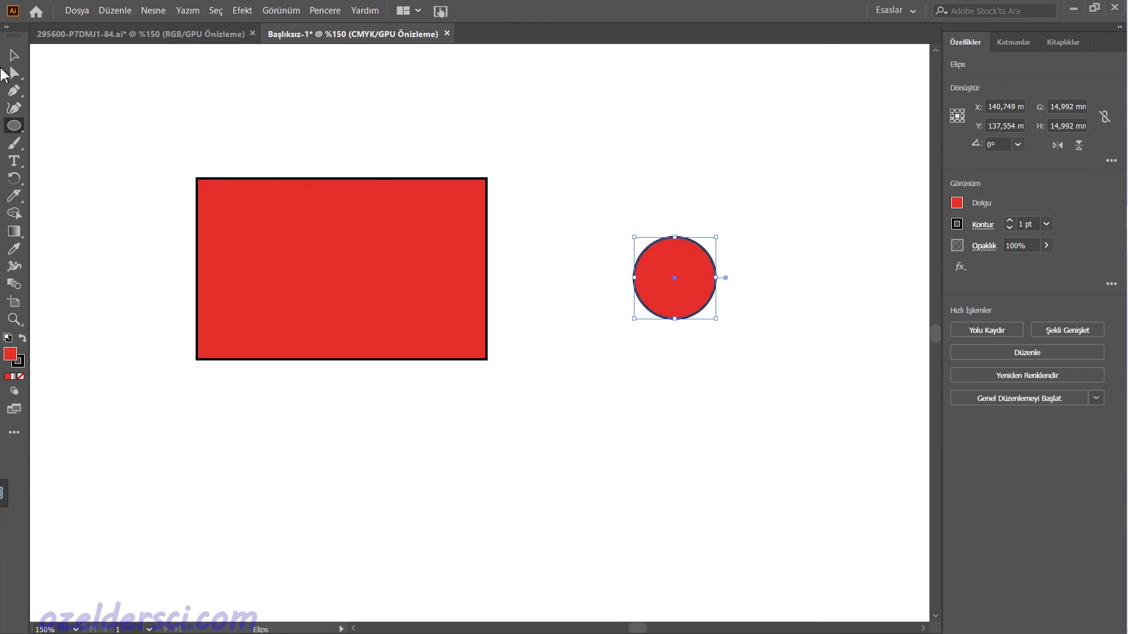
- Set the circle's fill to None and move it over the rectangle's centre
click(14, 55)
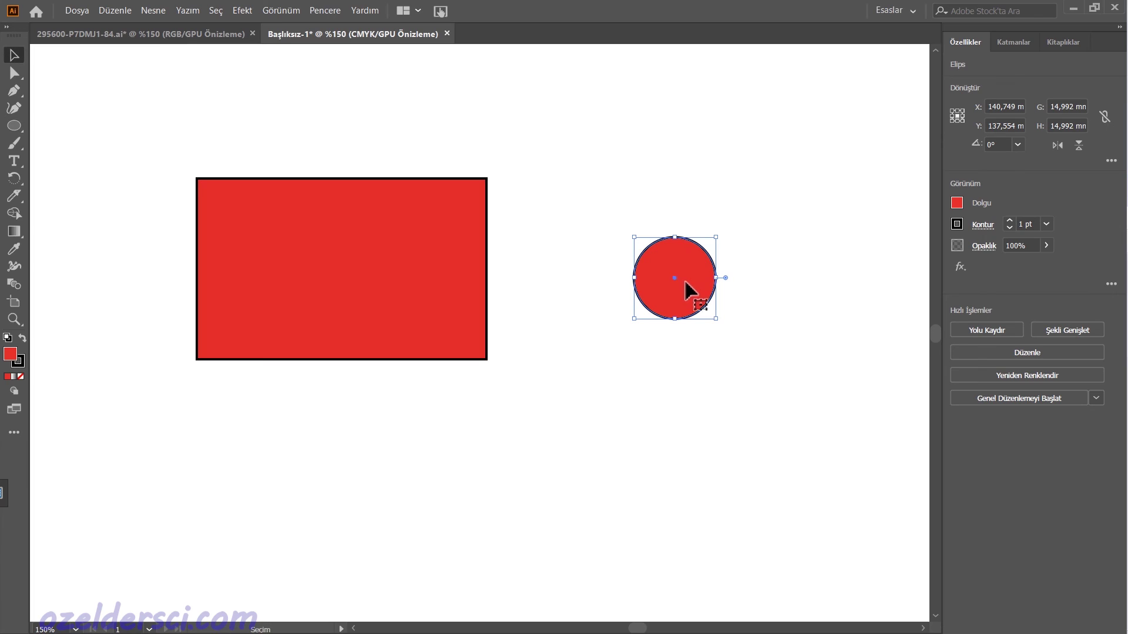
click(957, 203)
click(796, 256)
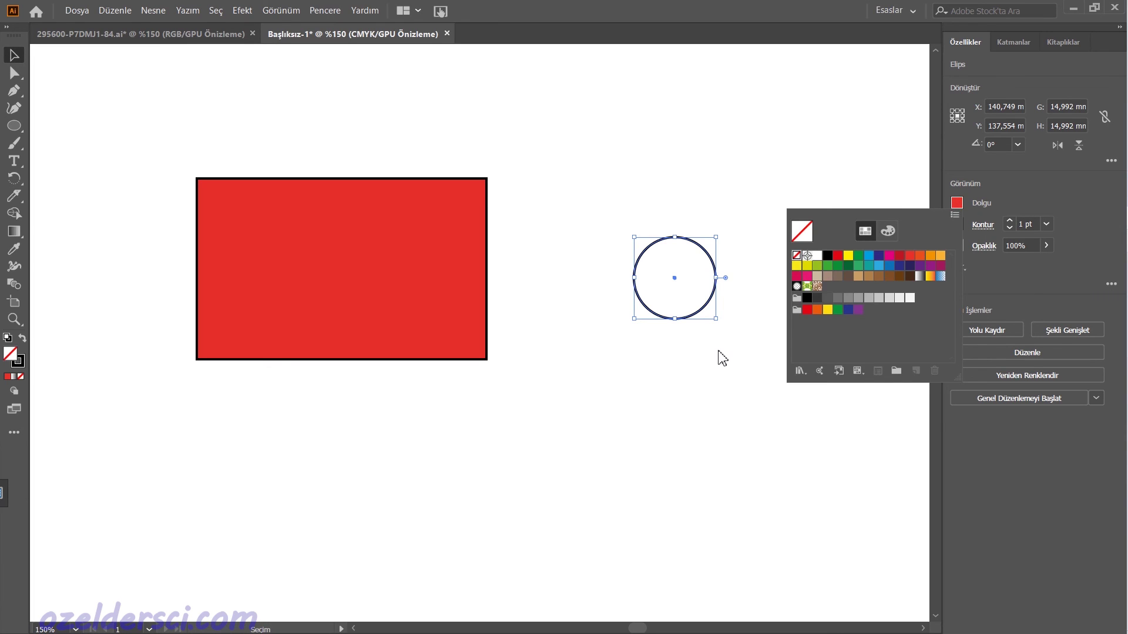
click(705, 315)
drag(648, 310, 369, 304)
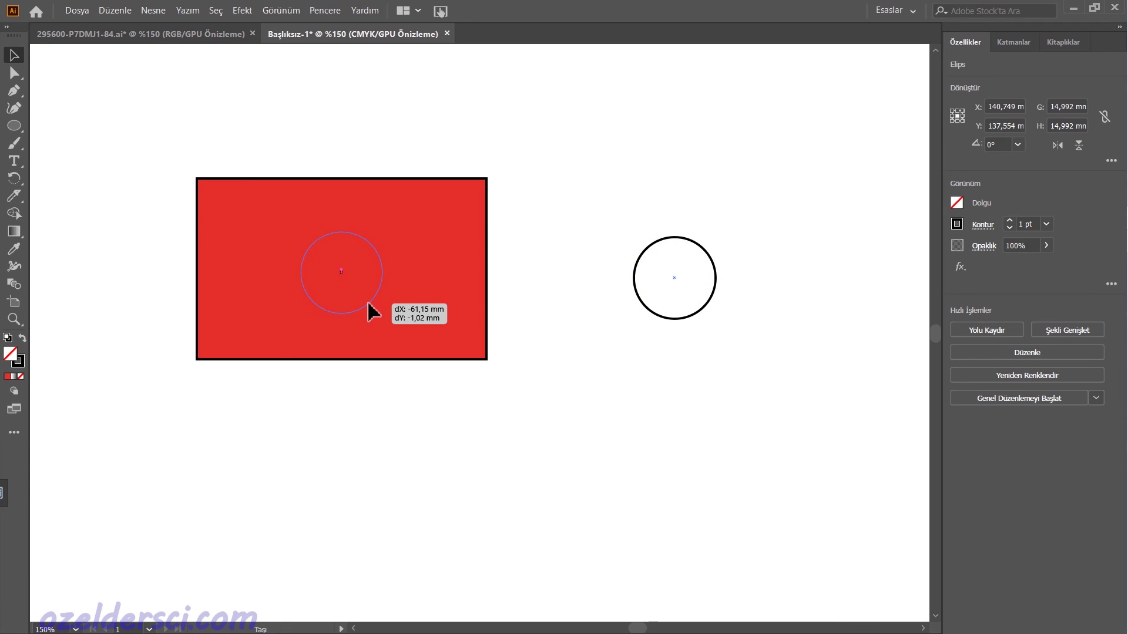
drag(369, 306, 370, 307)
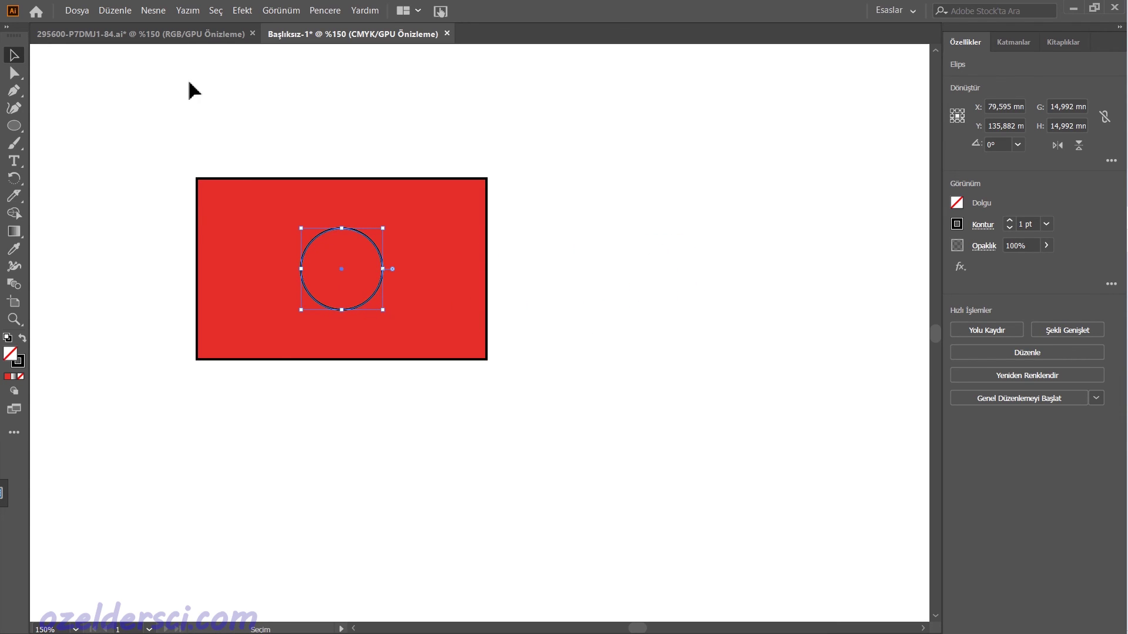
- Apply Object > Path > Divide Objects Below and drag the red circle piece to the right
click(154, 10)
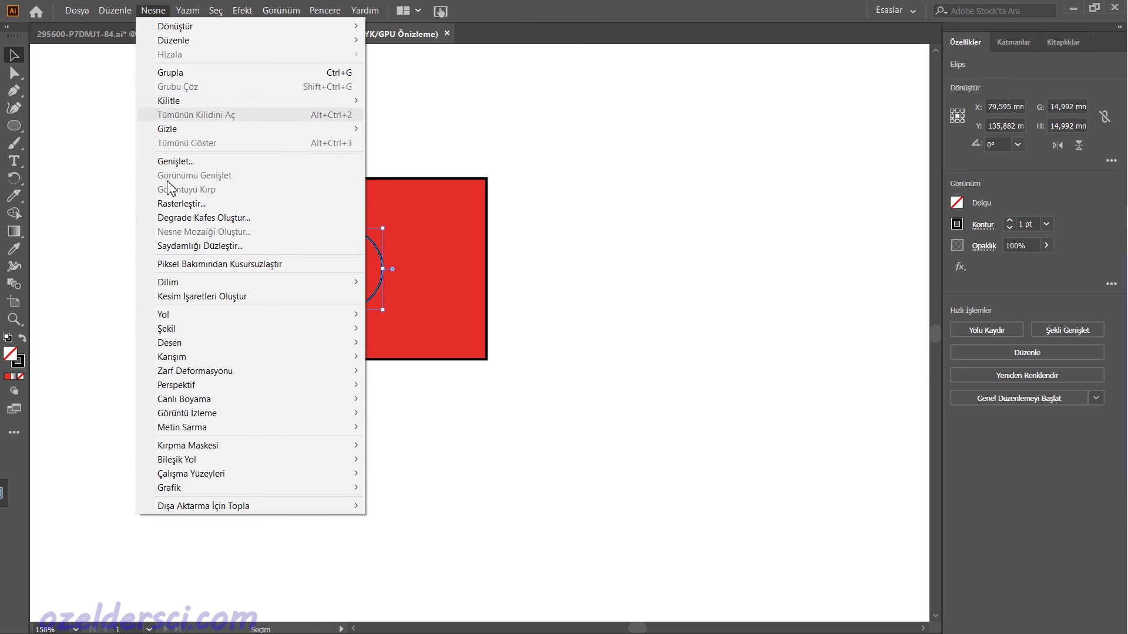
mouse_move(164, 315)
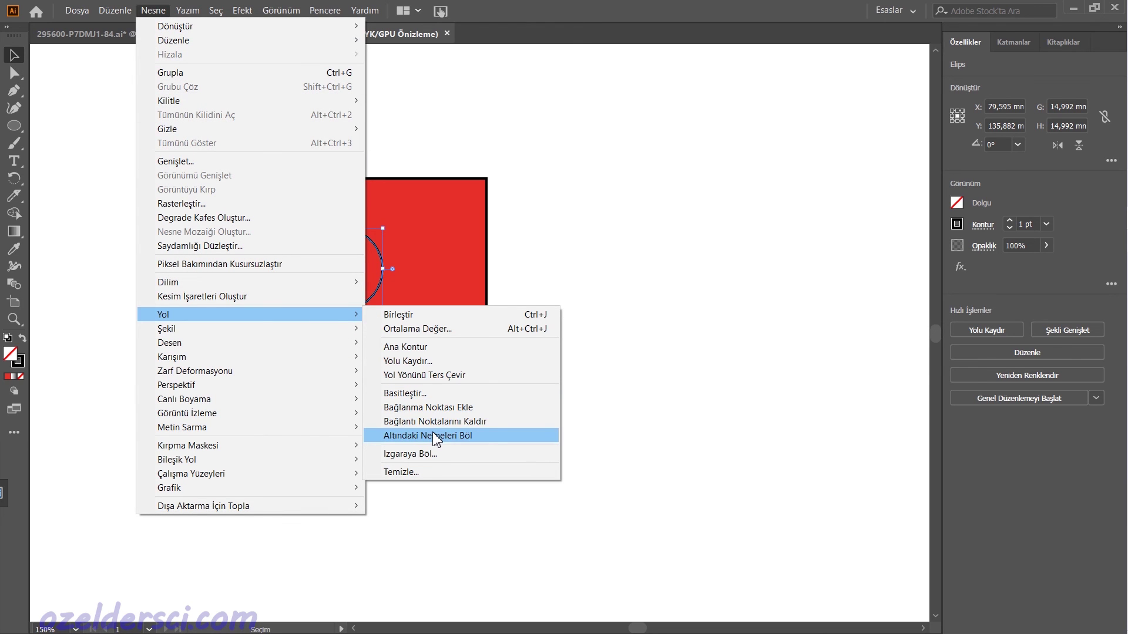
click(435, 437)
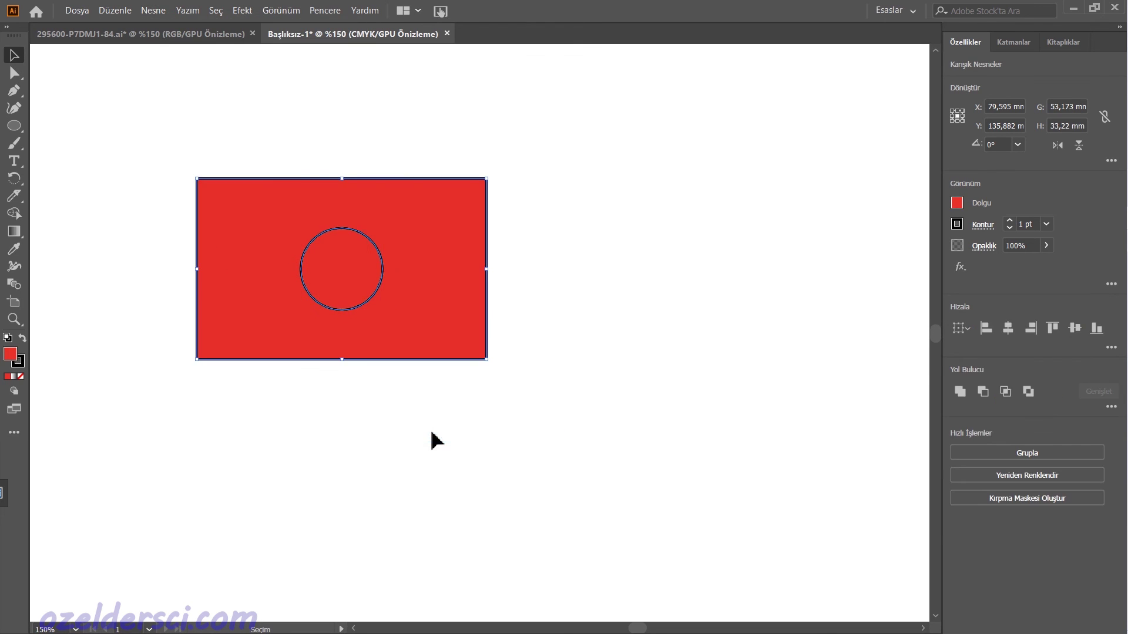
click(431, 440)
drag(361, 281, 679, 324)
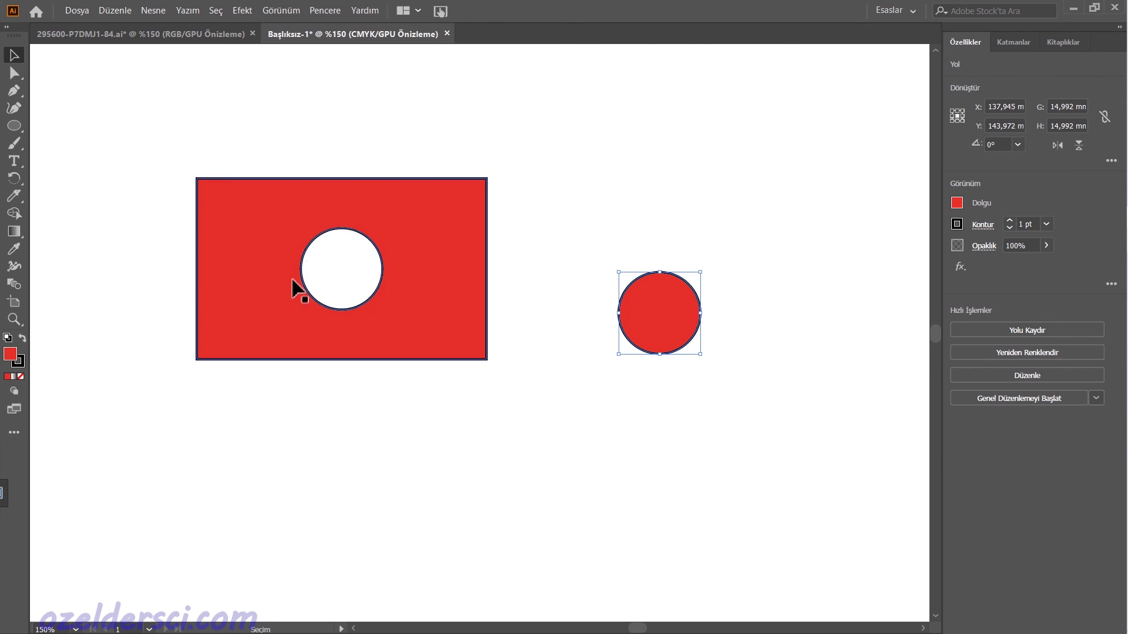